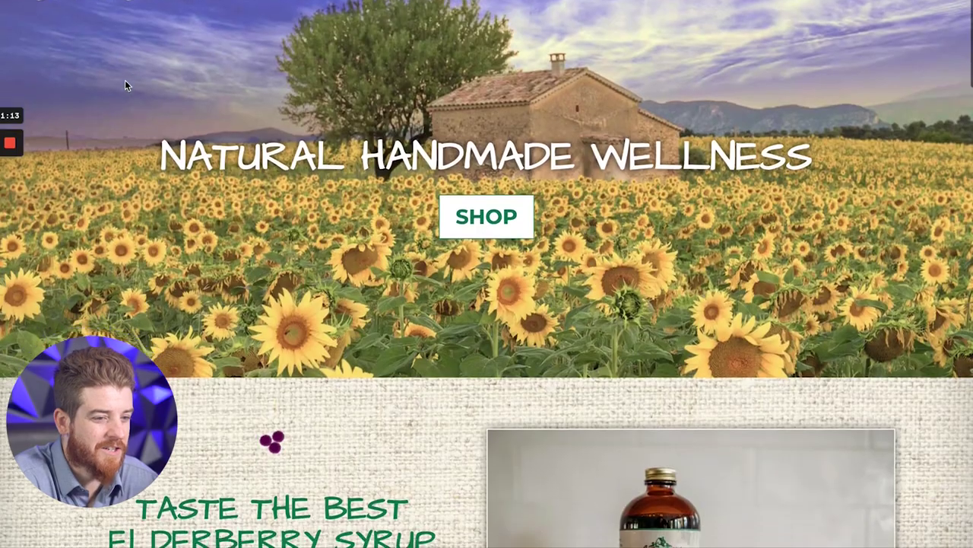
# - Scroll through the old Crunchy Cottage homepage, dismissing the newsletter signup popup
pyautogui.scroll(-4, 125, 85)
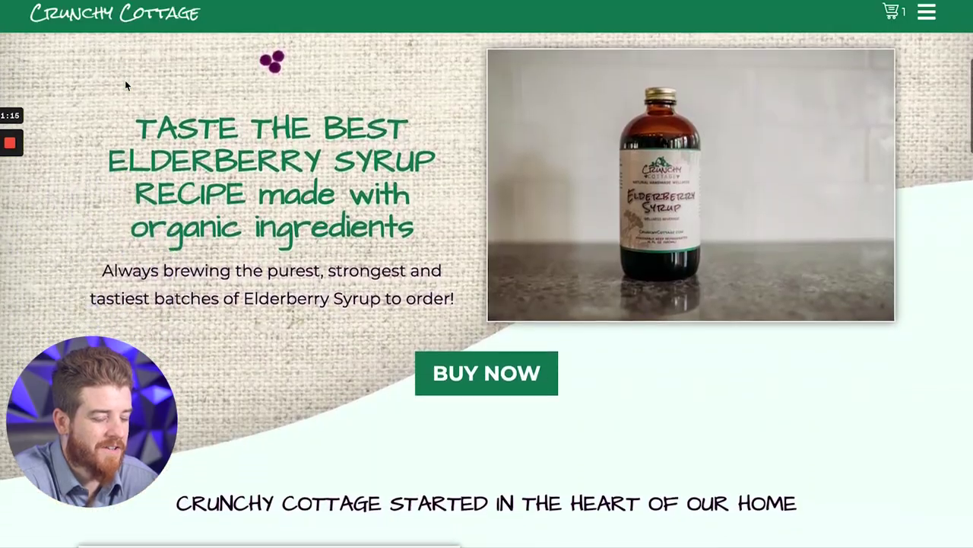
pyautogui.scroll(-6, 125, 85)
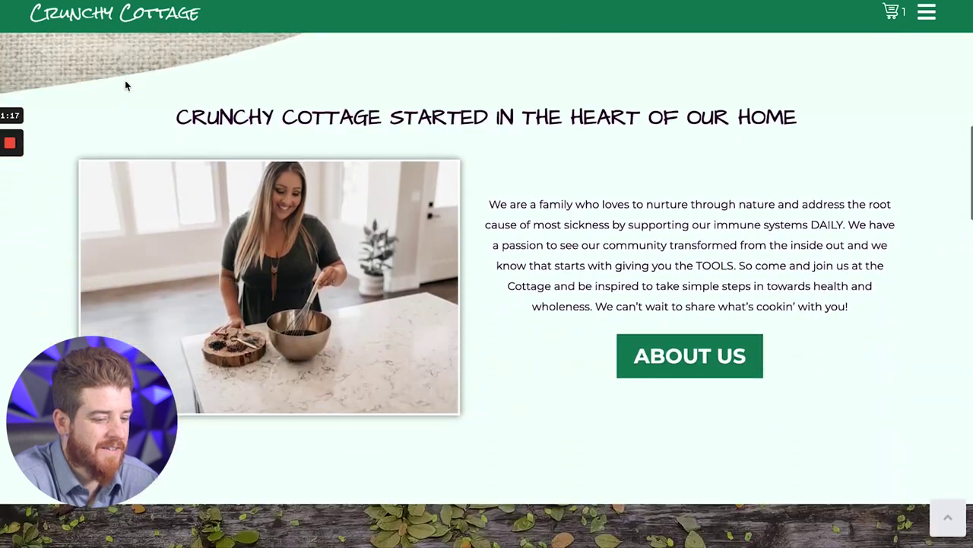
pyautogui.scroll(-6, 125, 85)
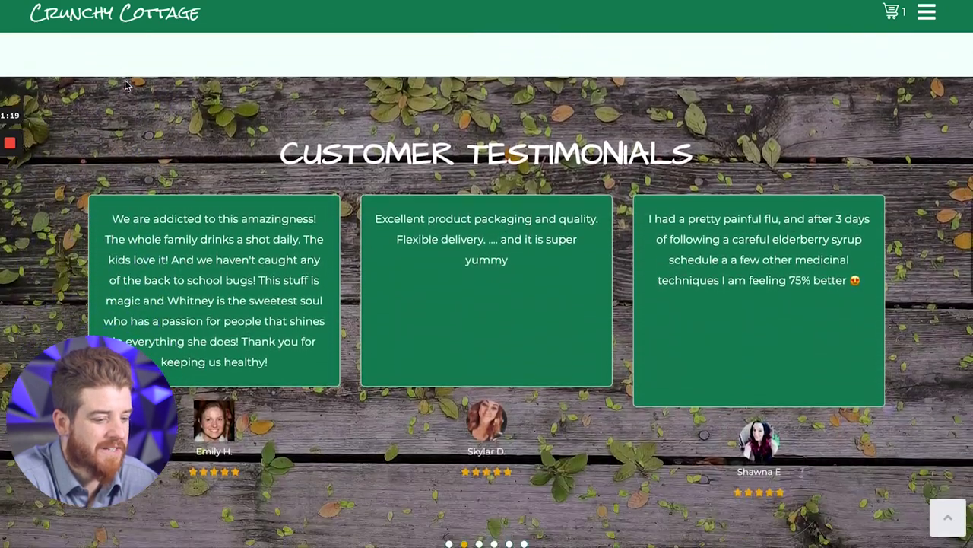
pyautogui.scroll(-2, 125, 85)
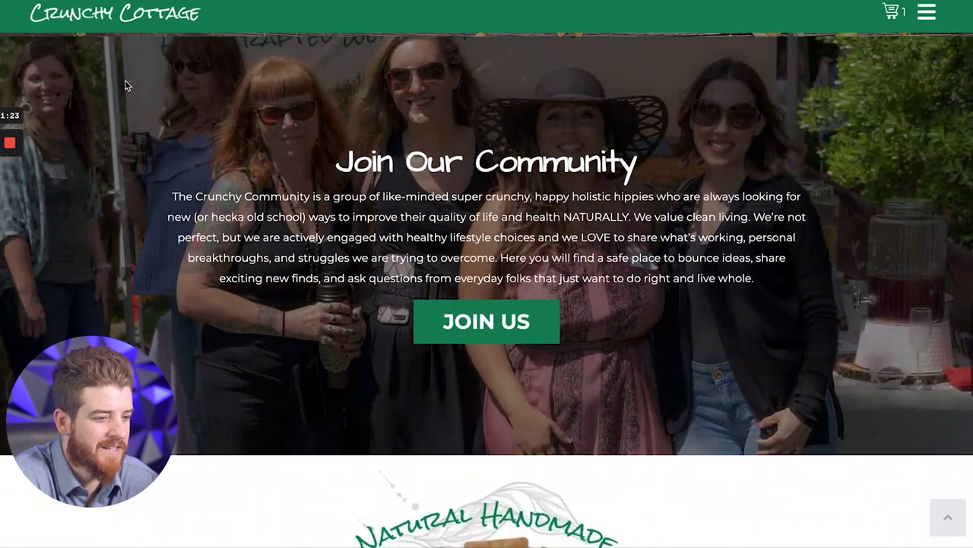
pyautogui.scroll(-1, 221, 97)
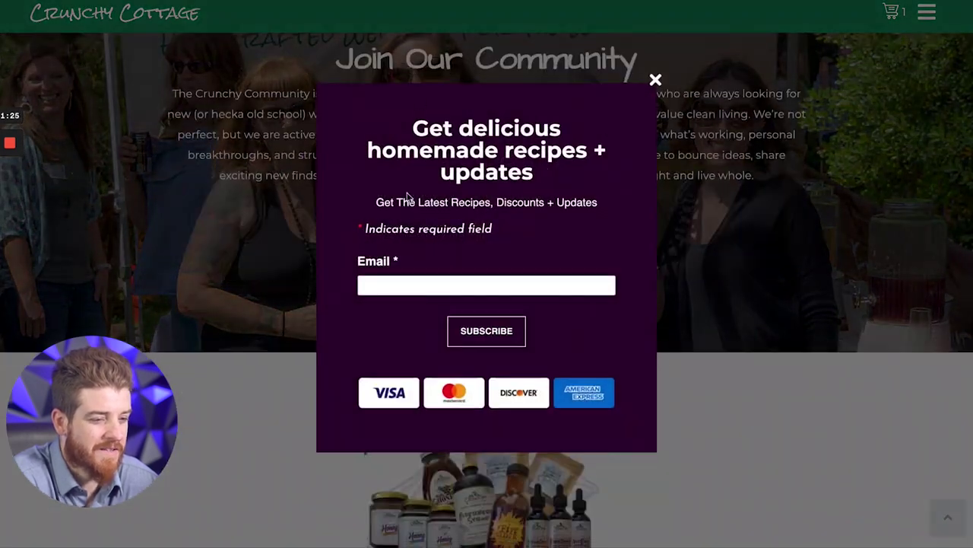
pyautogui.click(656, 82)
pyautogui.scroll(-2, 382, 304)
pyautogui.scroll(-5, 552, 365)
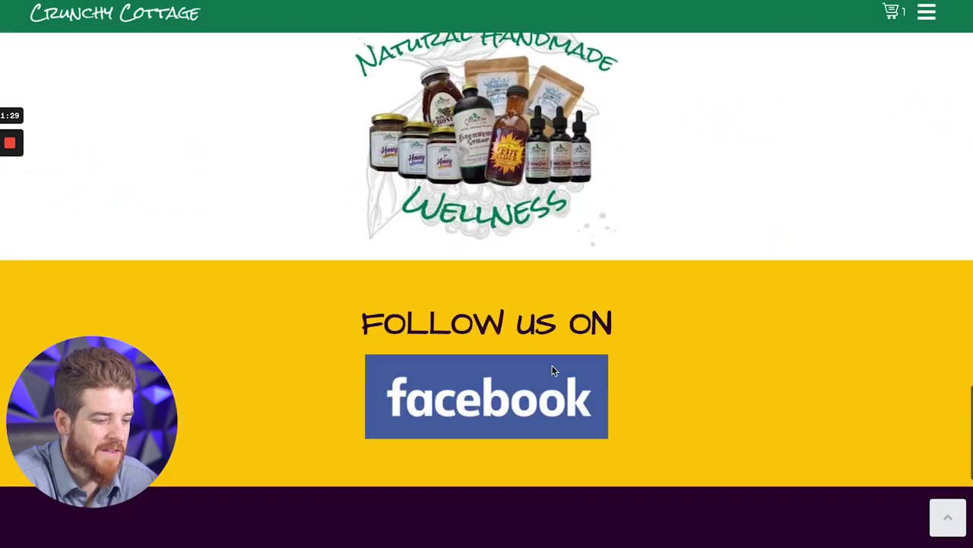
pyautogui.scroll(-2, 552, 365)
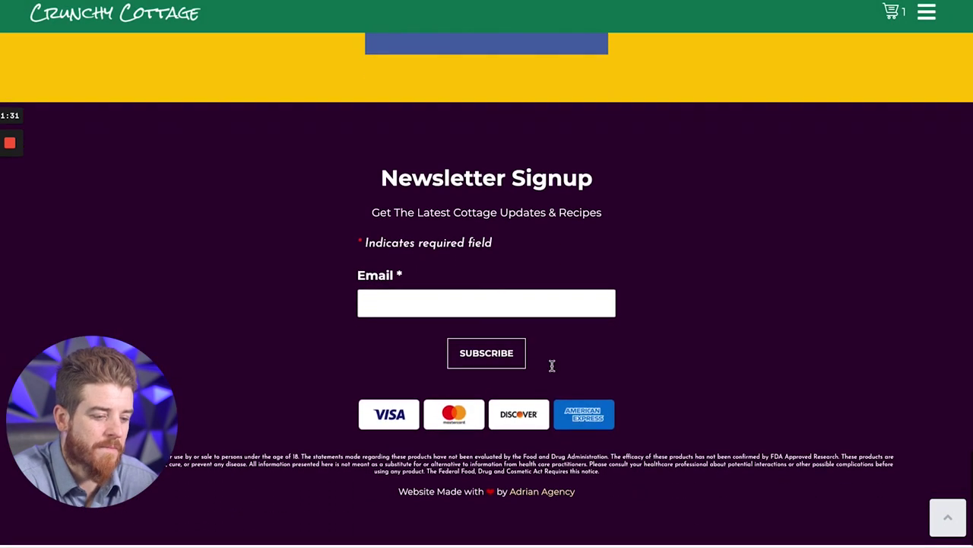
pyautogui.scroll(20, 595, 291)
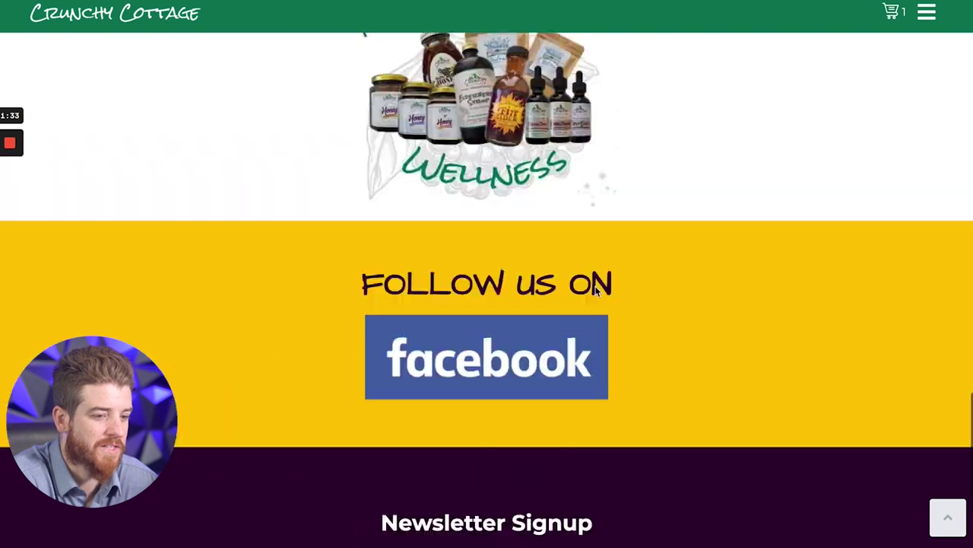
pyautogui.scroll(6, 596, 292)
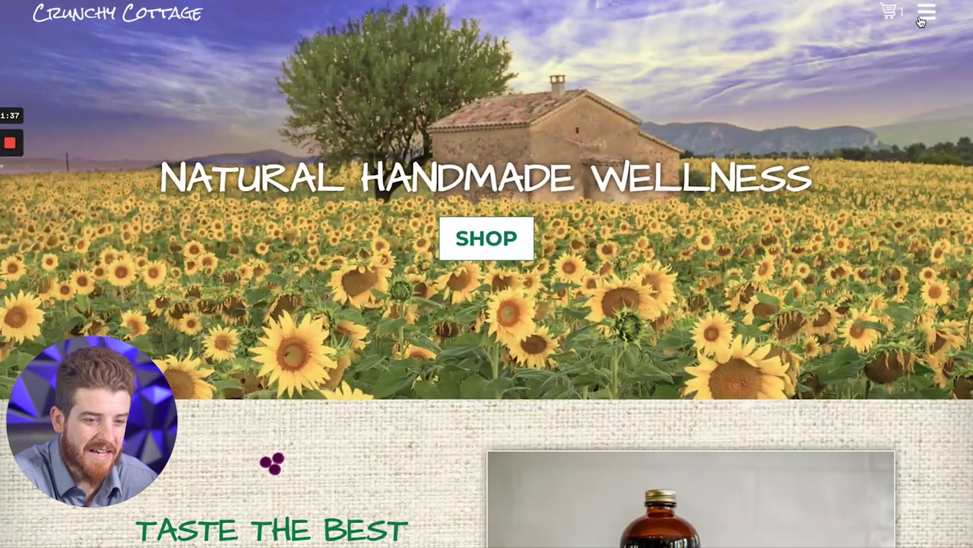
# - Open the old site's SHOP product grid, then switch to the Adrian Agency editor tab
pyautogui.click(920, 18)
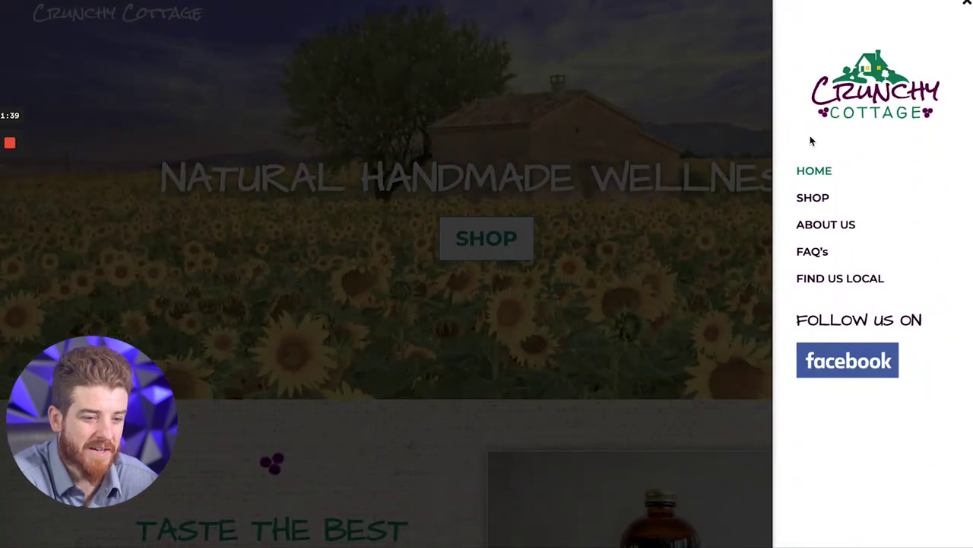
pyautogui.click(813, 199)
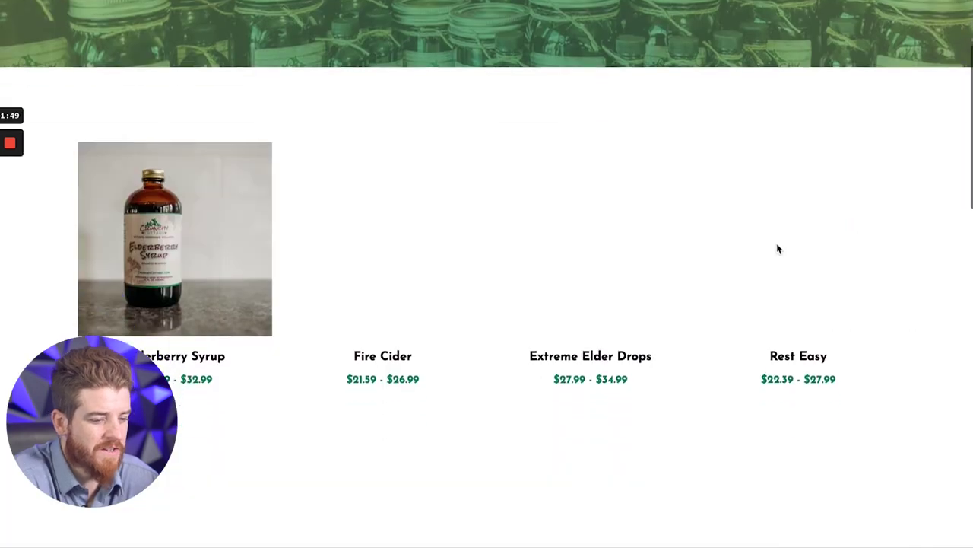
pyautogui.scroll(-3, 778, 248)
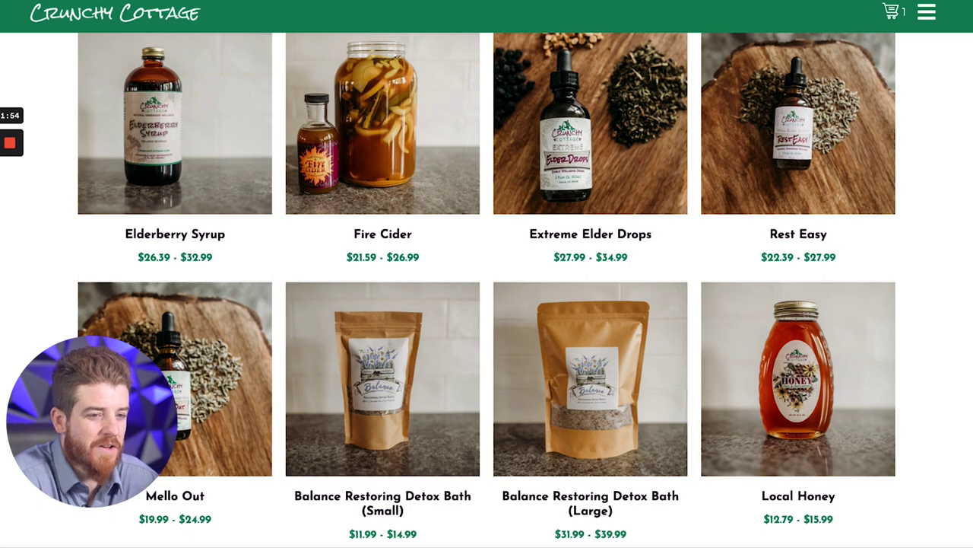
pyautogui.hotkey('ctrl', 'Tab')
pyautogui.hotkey('ctrl', 'Tab')
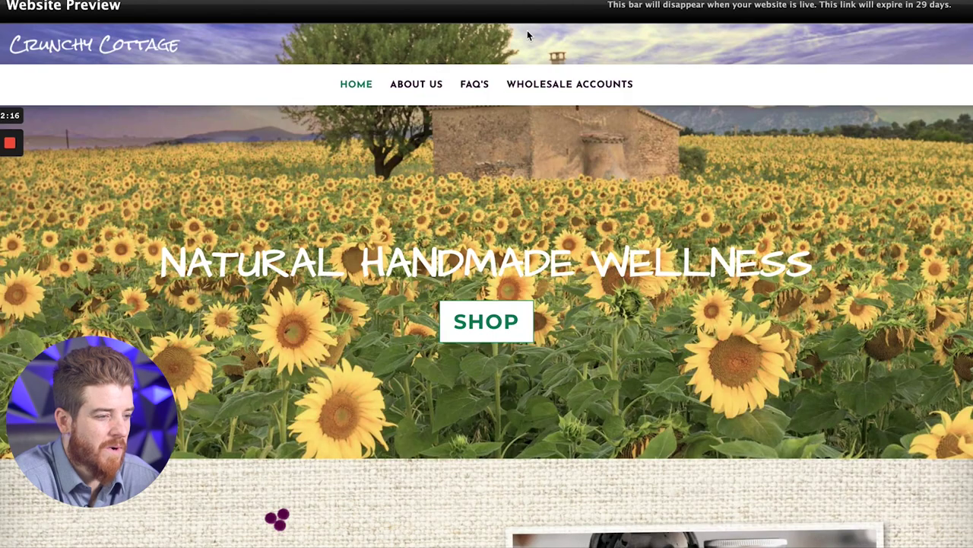
# - Scroll through the rebuilt homepage preview, then go to its SHOP page, Organic Homemade Wellness
pyautogui.scroll(-1, 527, 30)
pyautogui.scroll(-3, 529, 67)
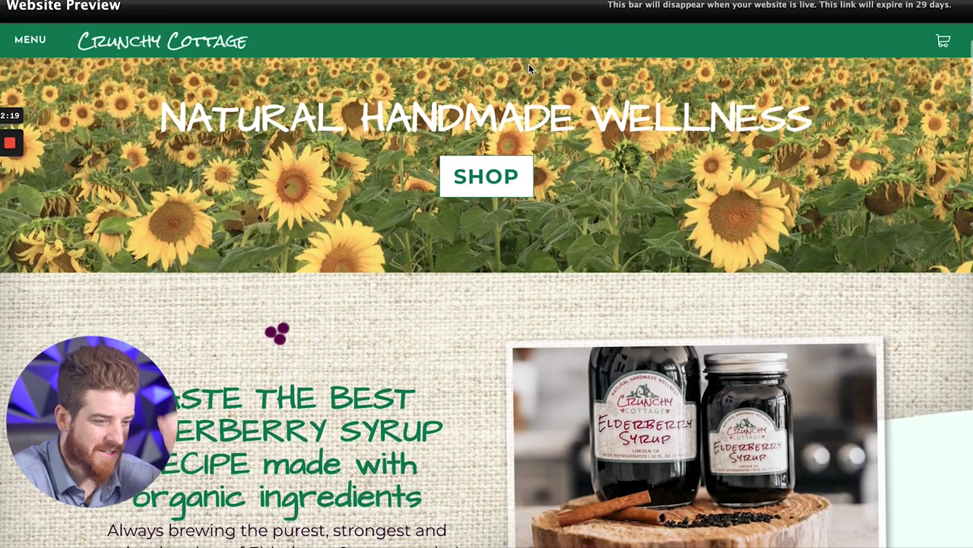
pyautogui.scroll(-5, 529, 67)
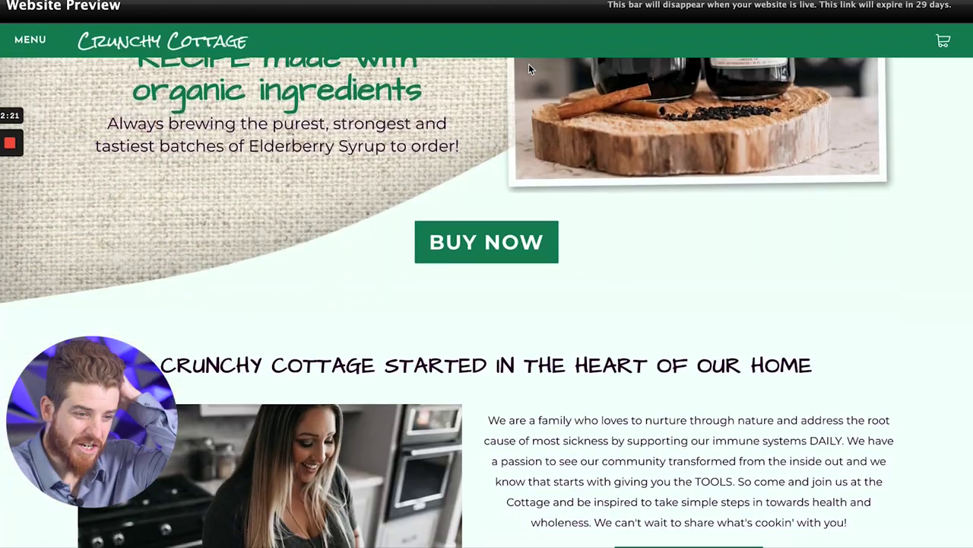
pyautogui.scroll(-3, 571, 213)
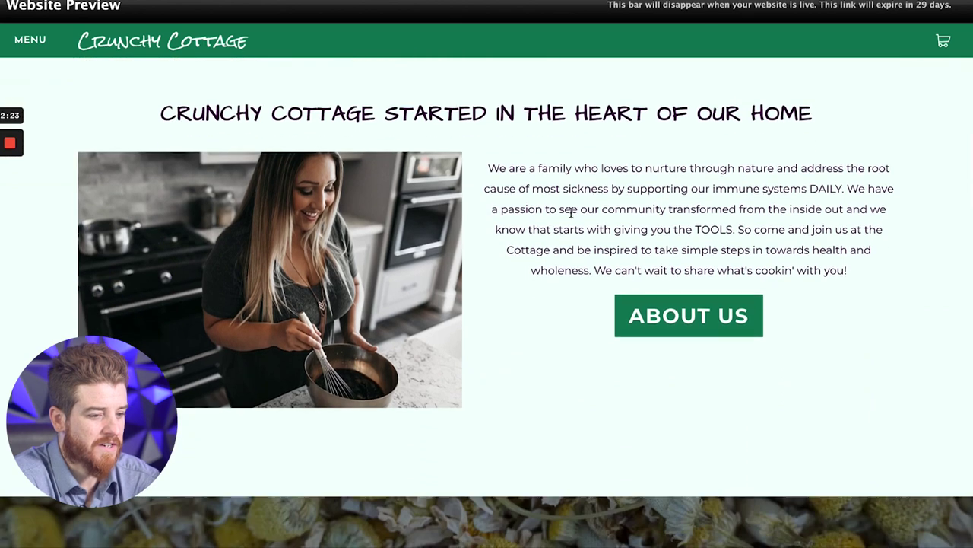
pyautogui.scroll(-5, 571, 213)
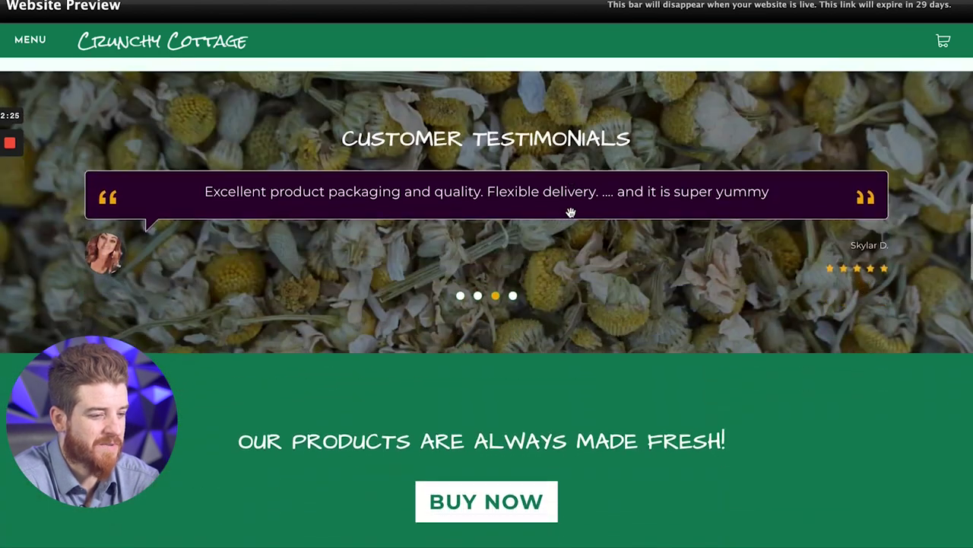
pyautogui.scroll(-4, 571, 213)
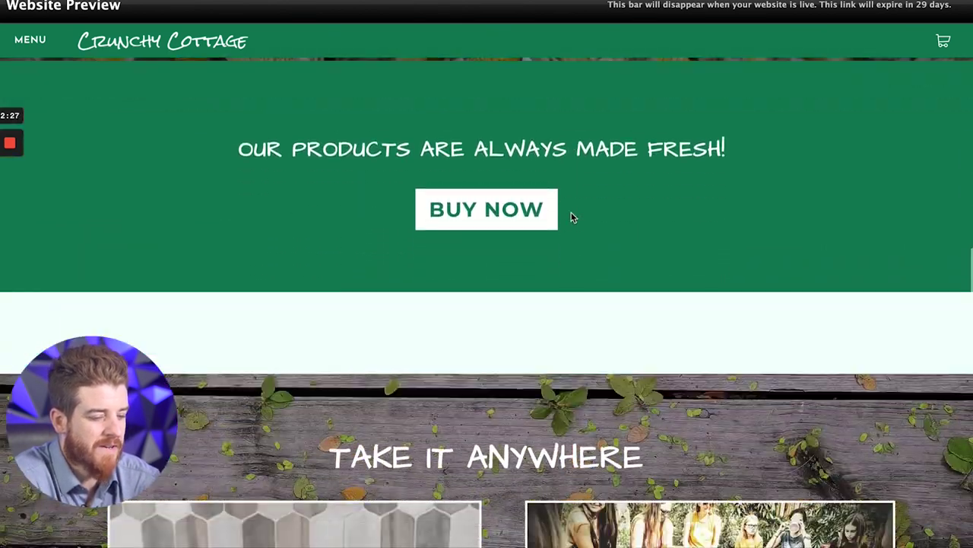
pyautogui.scroll(-6, 572, 218)
pyautogui.scroll(-6, 571, 212)
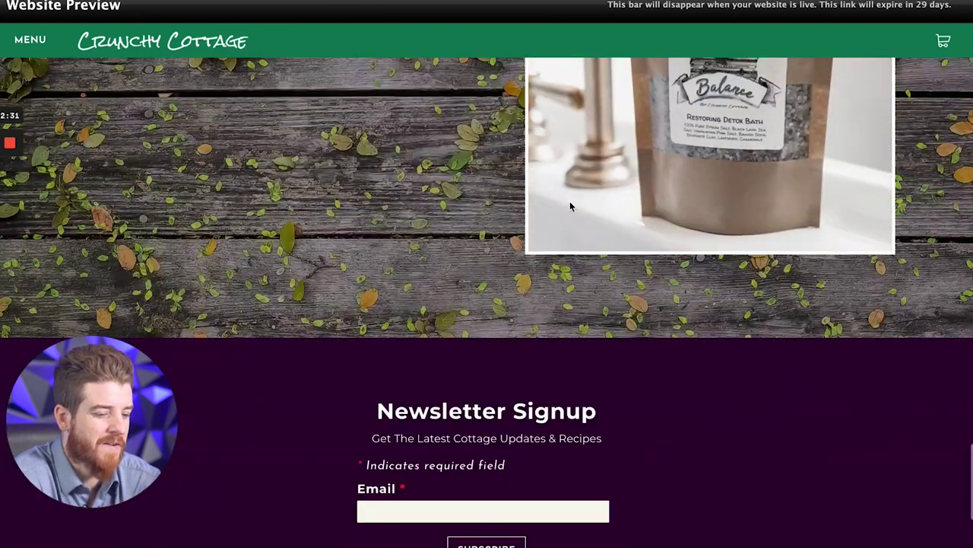
pyautogui.scroll(-2, 571, 205)
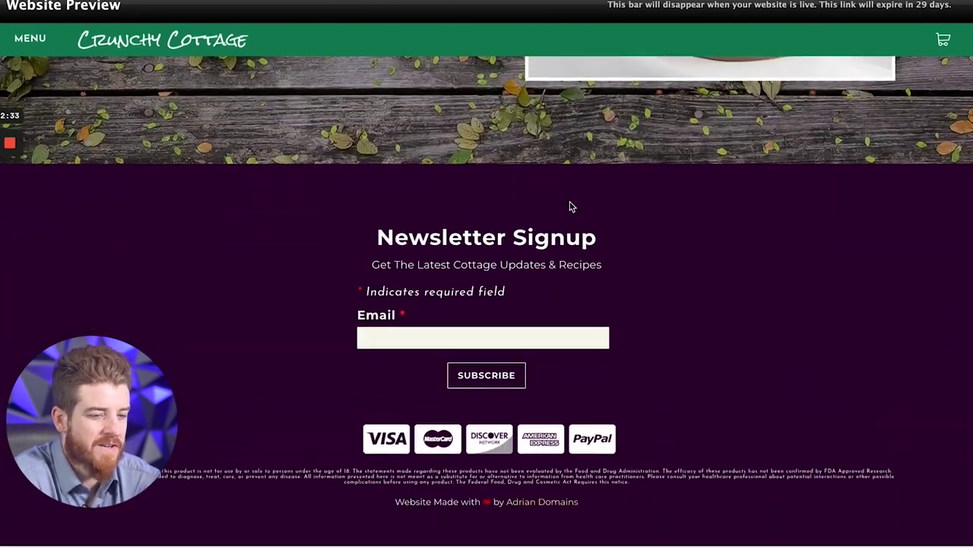
pyautogui.scroll(20, 572, 206)
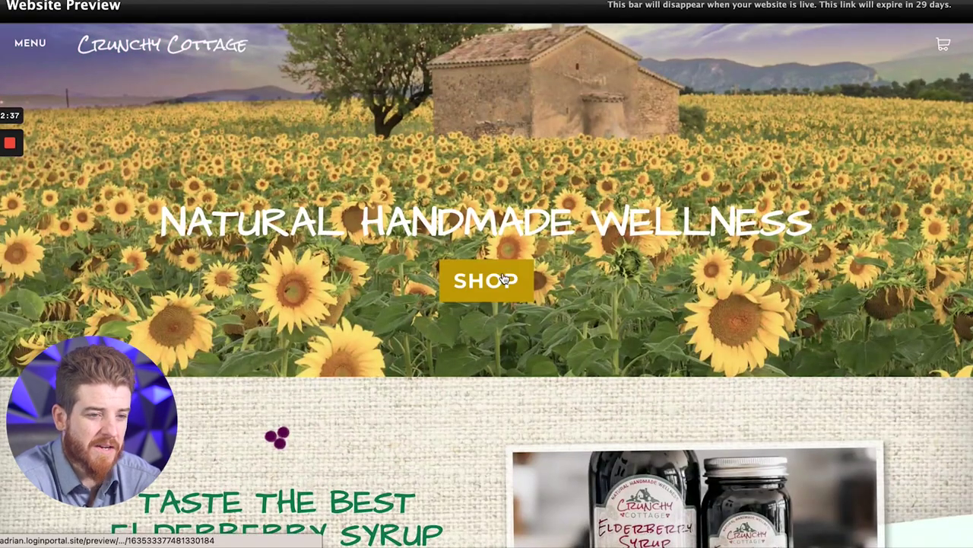
pyautogui.click(738, 9)
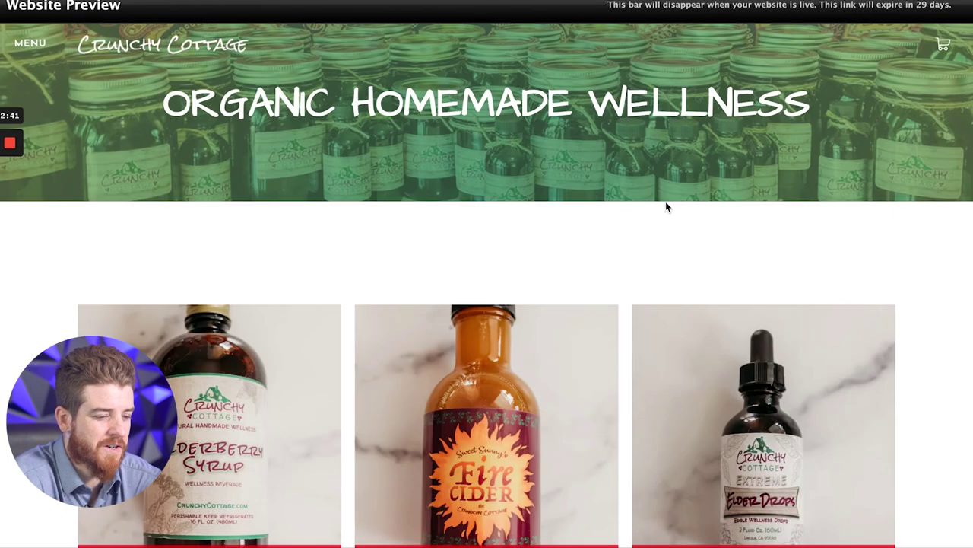
# - Browse the new shop's On Sale product cards and open Sweet Sunny's Fire Cider ($24.99)
pyautogui.scroll(-3, 664, 190)
pyautogui.scroll(-2, 666, 207)
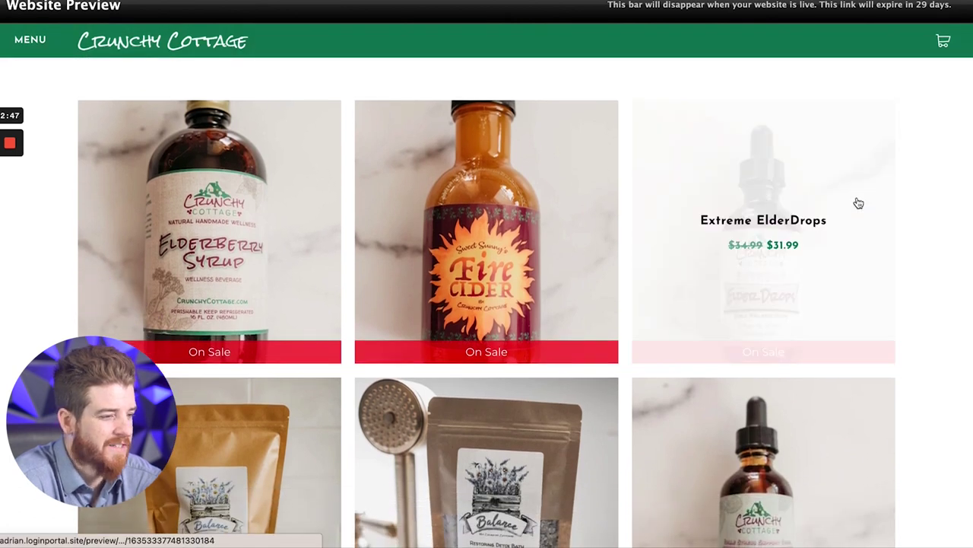
pyautogui.scroll(-7, 858, 203)
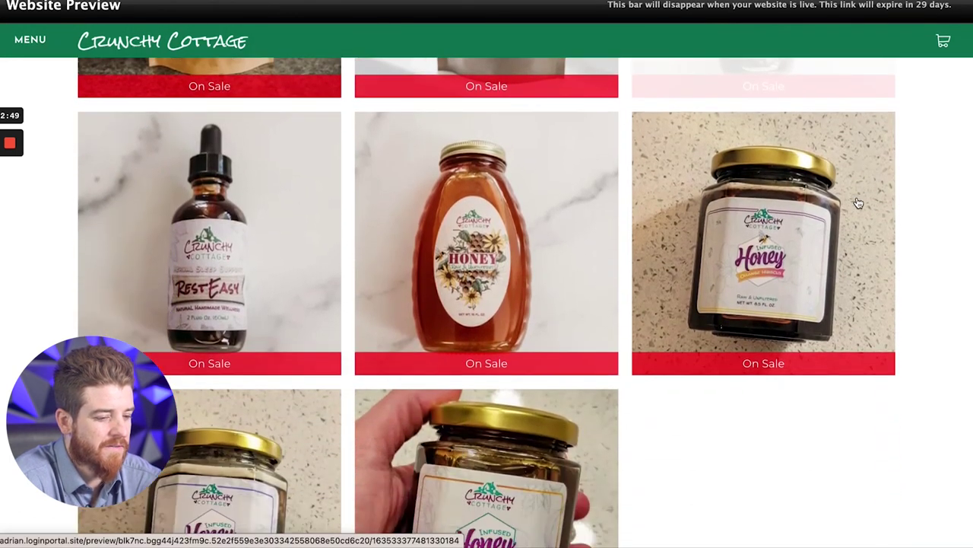
pyautogui.scroll(-2, 858, 203)
pyautogui.scroll(7, 858, 203)
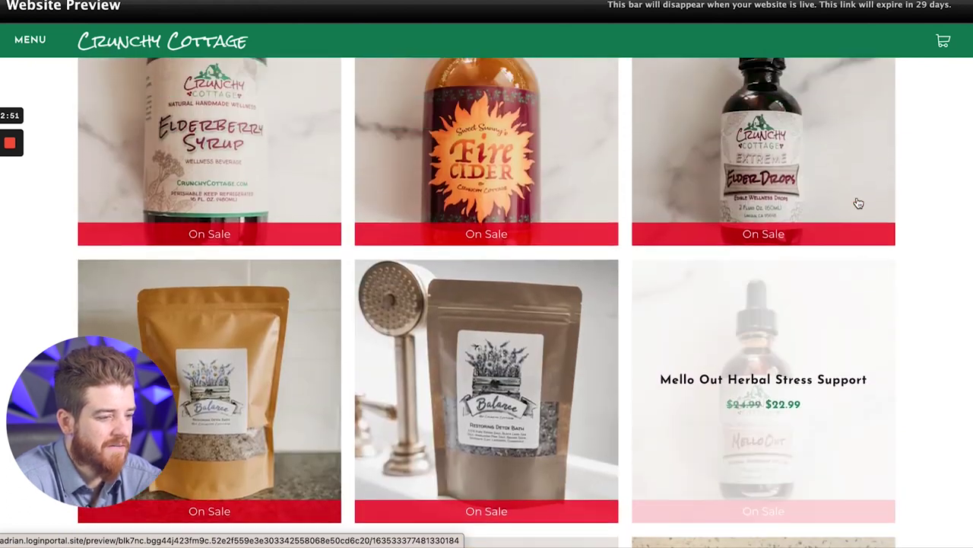
pyautogui.scroll(2, 859, 203)
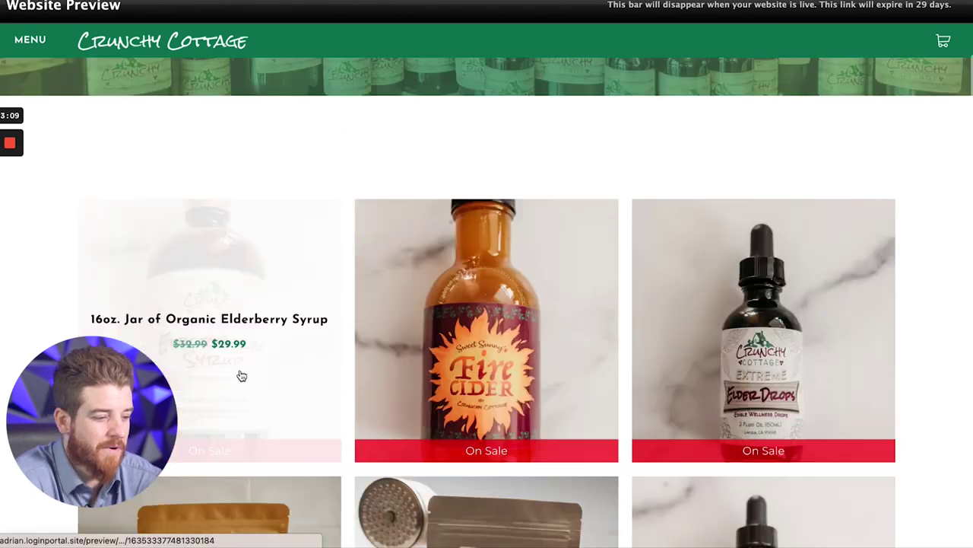
pyautogui.click(225, 454)
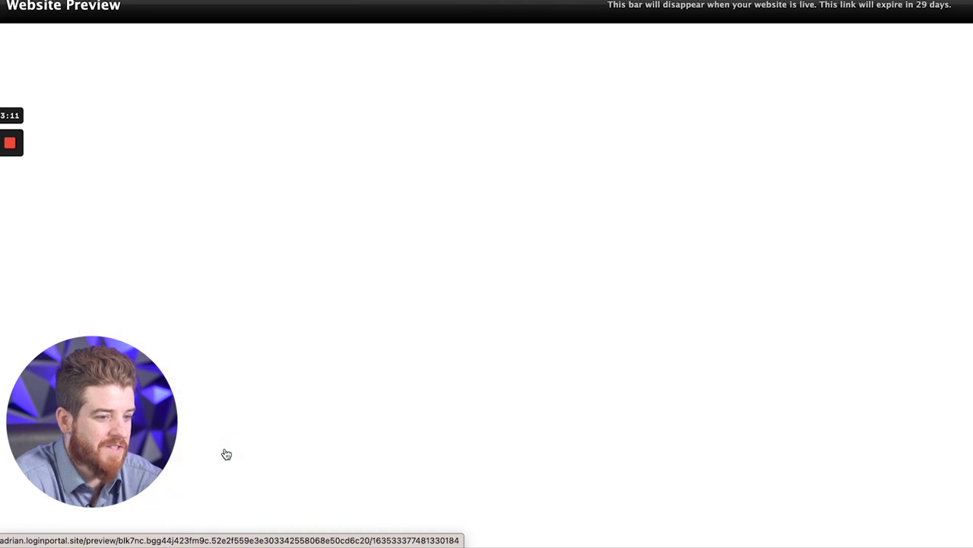
pyautogui.click(510, 404)
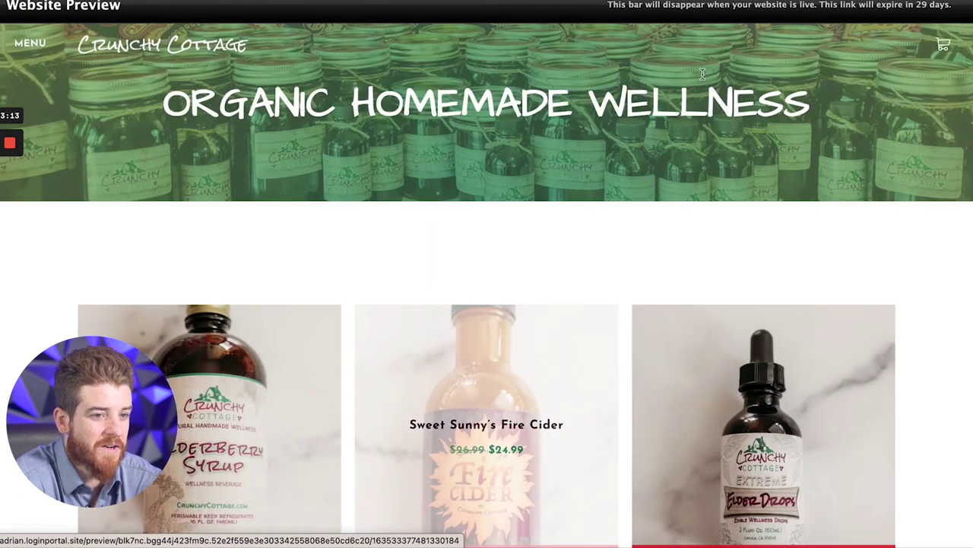
# - On the old store, open Elderberry Syrup and select the Subscribe and save 20% option
pyautogui.hotkey('ctrl', 'Tab')
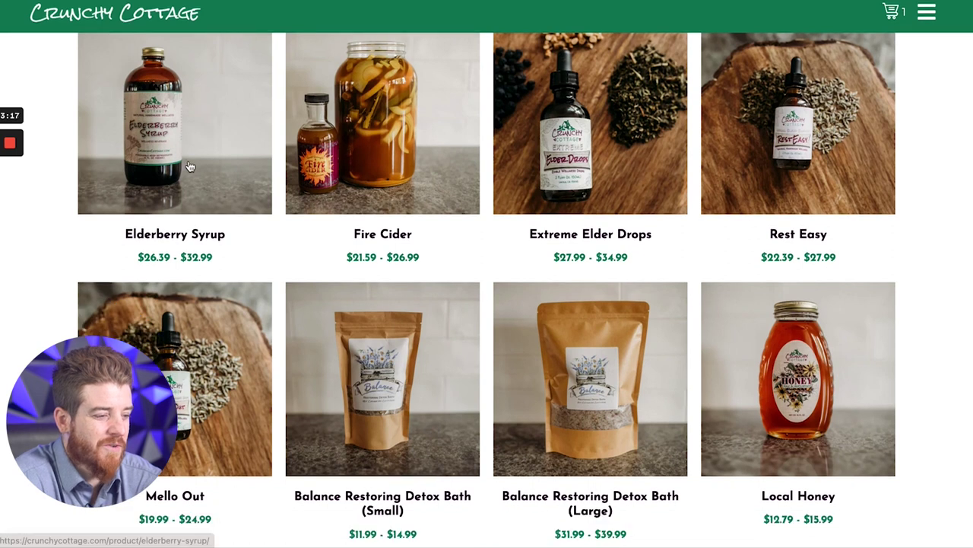
pyautogui.click(190, 167)
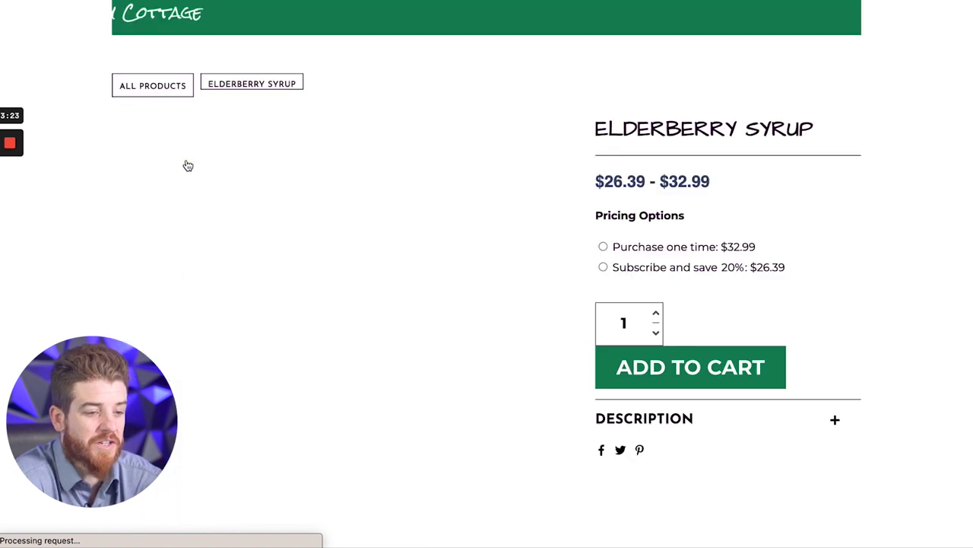
pyautogui.click(613, 268)
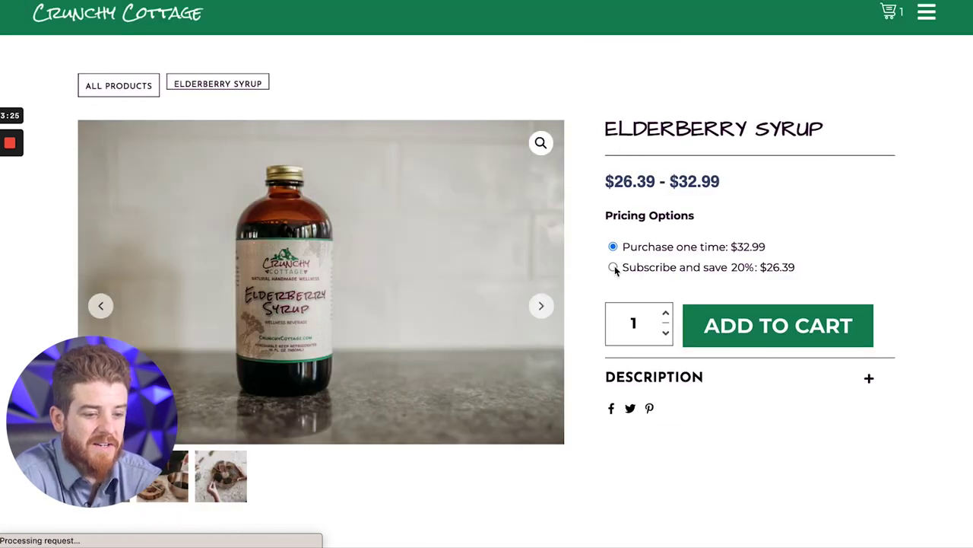
pyautogui.click(614, 267)
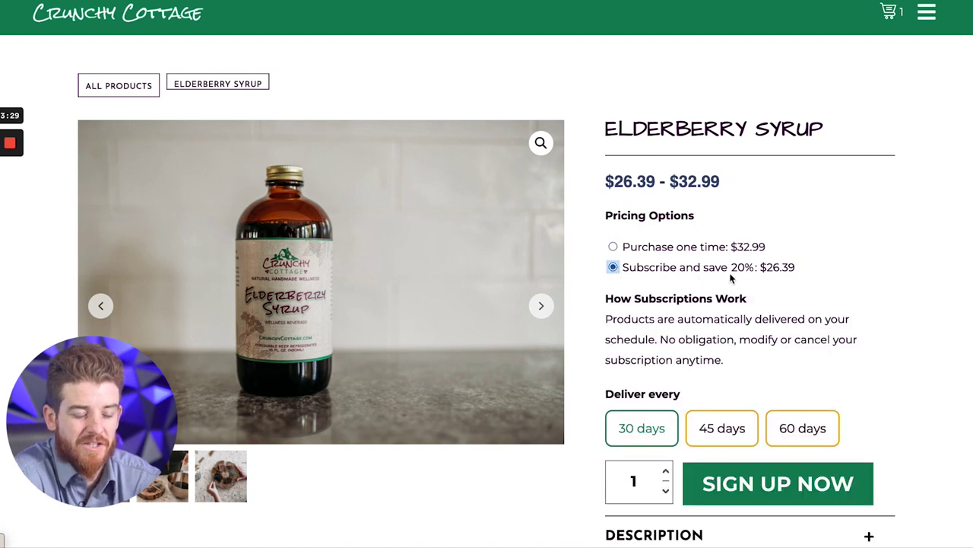
# - Review Elderberry Syrup's subscription price and its $26.39–$32.99 price range
pyautogui.moveTo(811, 265); pyautogui.dragTo(627, 271)
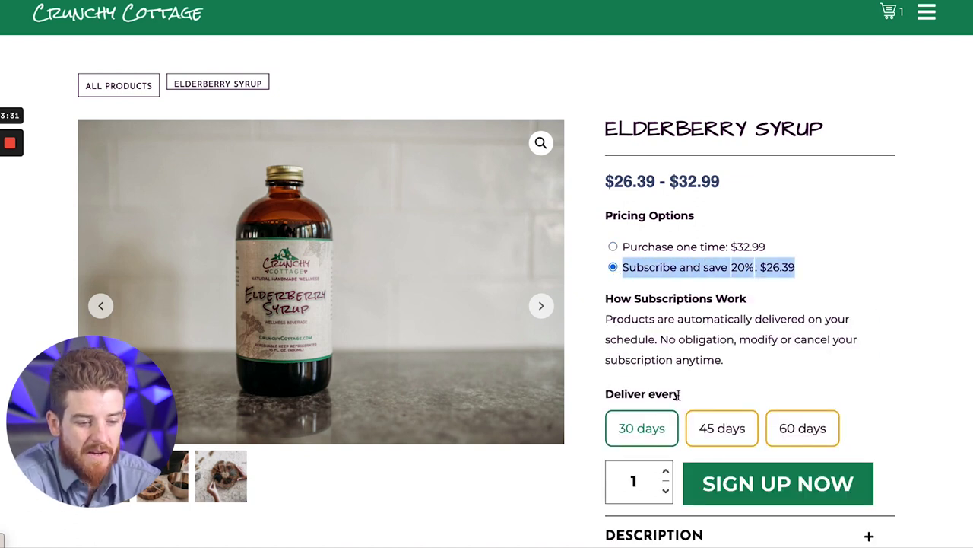
pyautogui.click(758, 359)
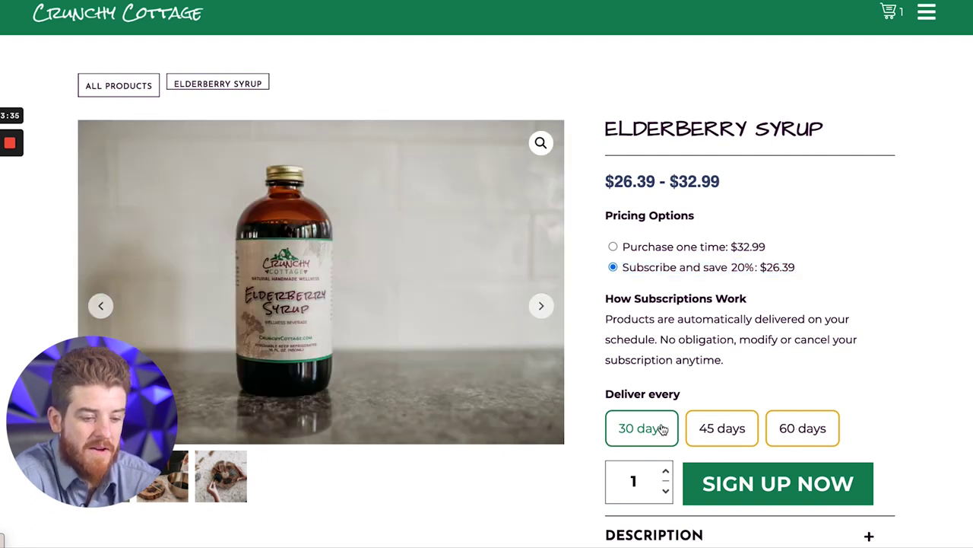
pyautogui.scroll(-1, 806, 426)
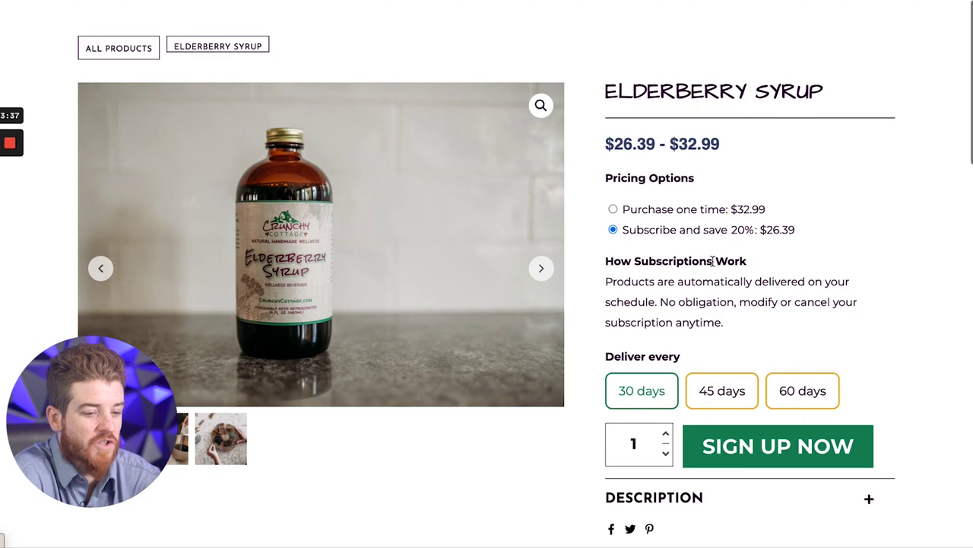
pyautogui.scroll(-1, 673, 226)
pyautogui.scroll(-6, 673, 226)
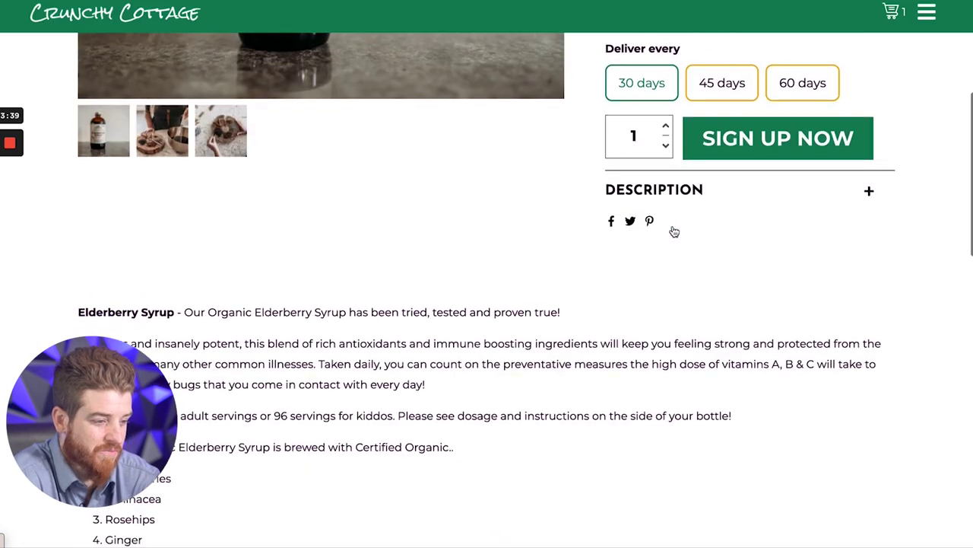
pyautogui.scroll(6, 674, 228)
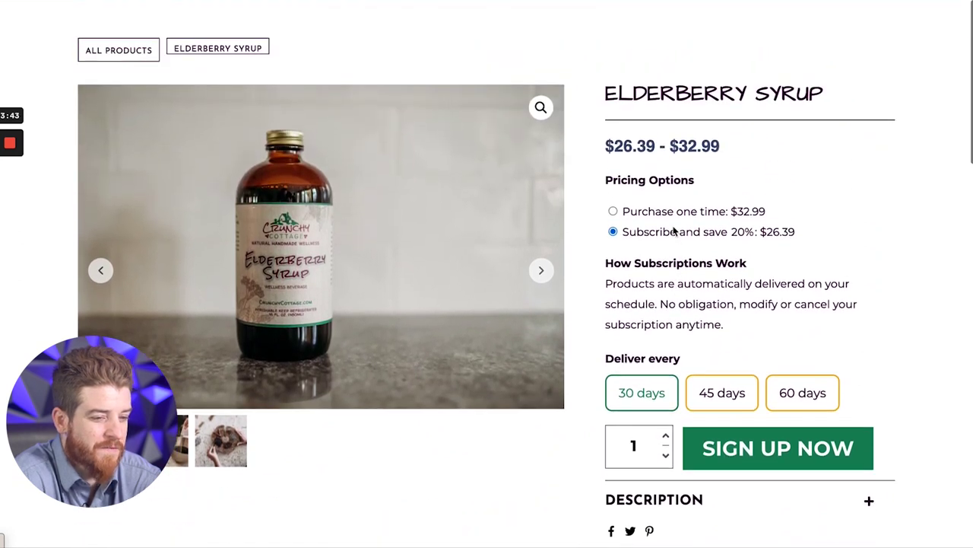
pyautogui.moveTo(606, 183); pyautogui.dragTo(727, 183)
pyautogui.click(723, 186)
pyautogui.click(601, 182)
pyautogui.click(746, 179)
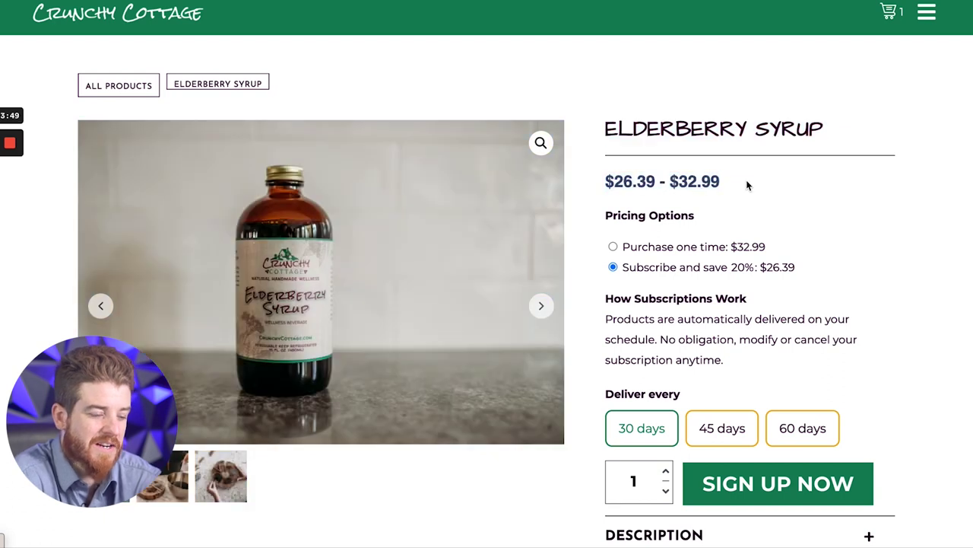
# - Scroll down the editor's Crunchy Cottage homepage to the Elderberry Syrup section
pyautogui.scroll(-2, 762, 274)
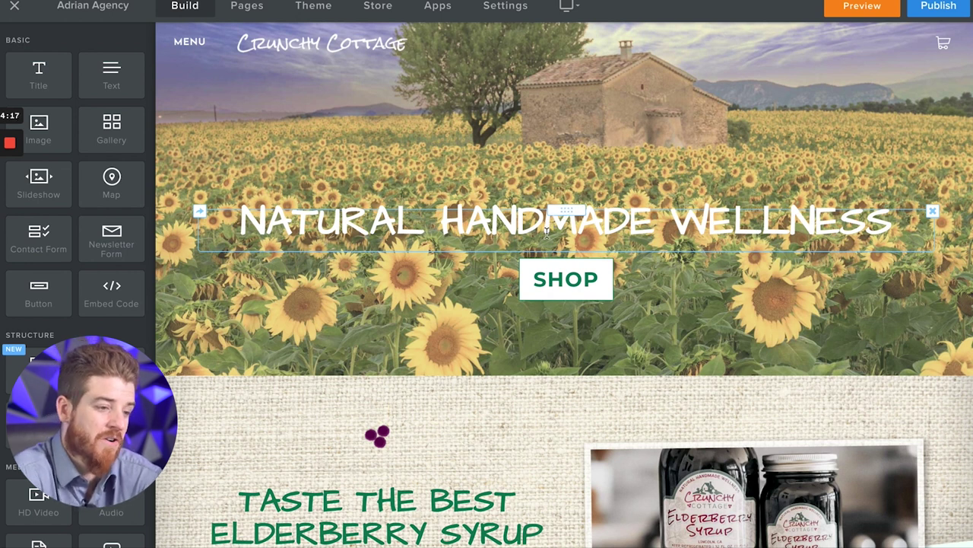
pyautogui.scroll(-3, 546, 232)
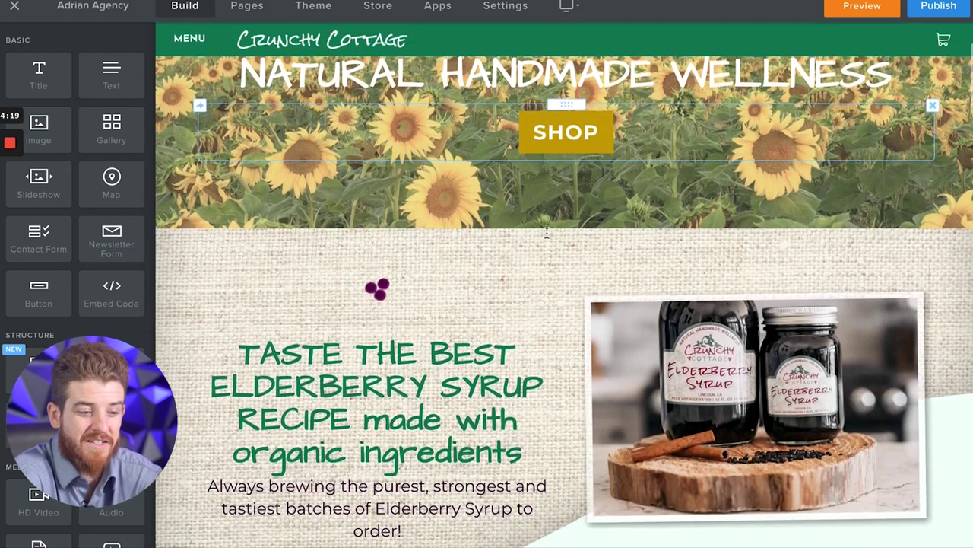
pyautogui.scroll(-3, 546, 232)
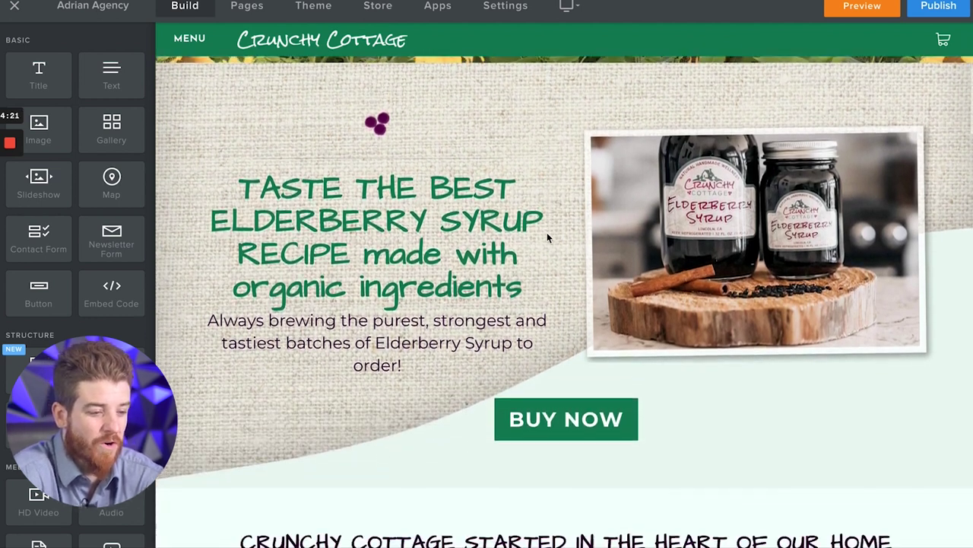
pyautogui.scroll(-2, 547, 232)
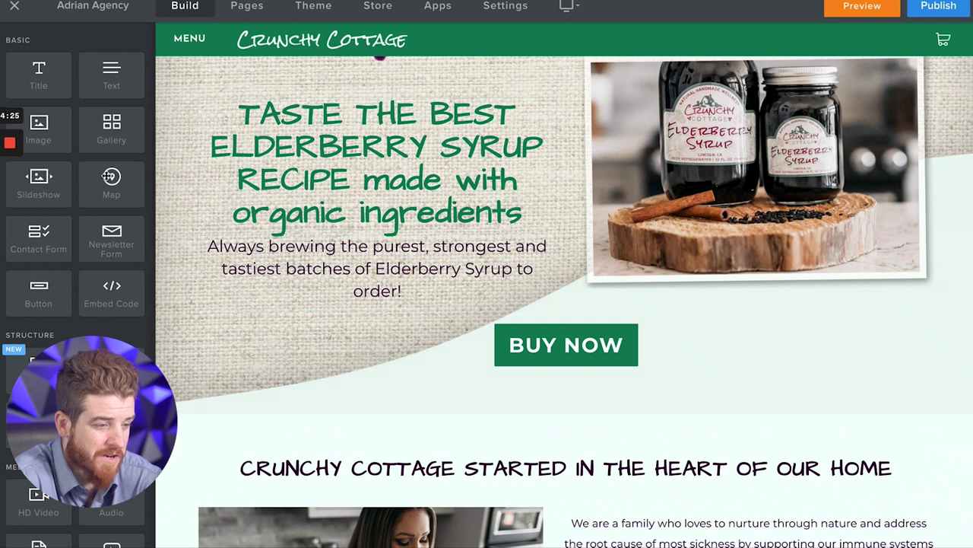
# - Open the Balance Detox Bath page from the Pages list and launch the full website preview
pyautogui.click(240, 14)
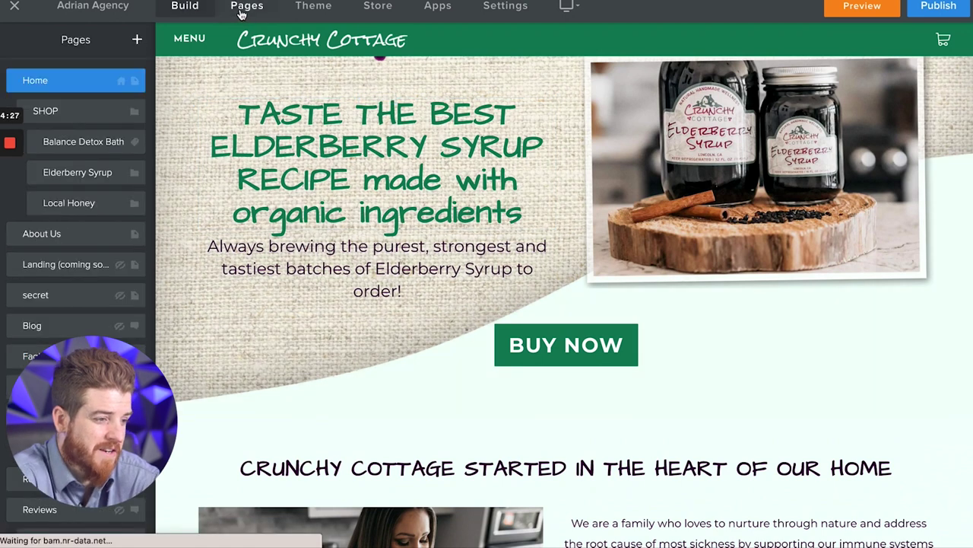
pyautogui.click(70, 143)
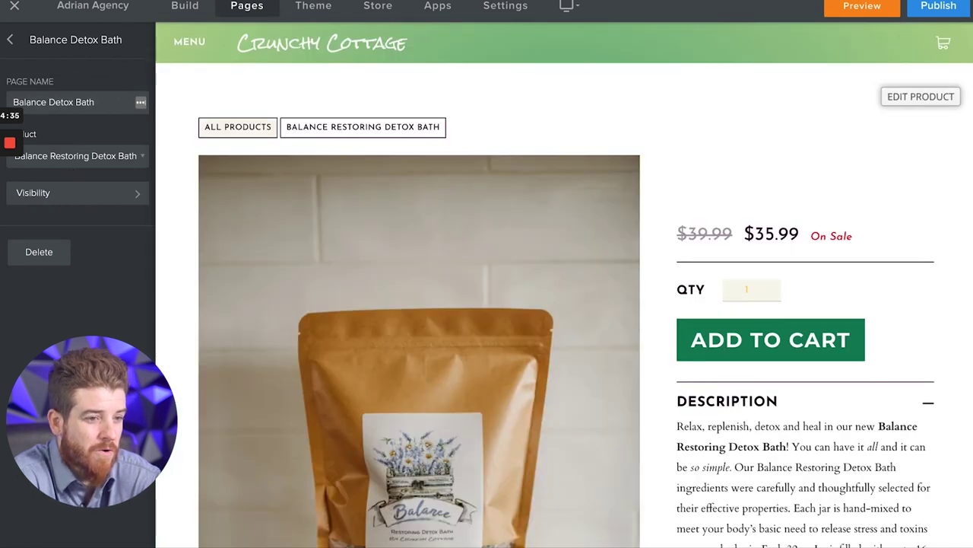
pyautogui.click(862, 6)
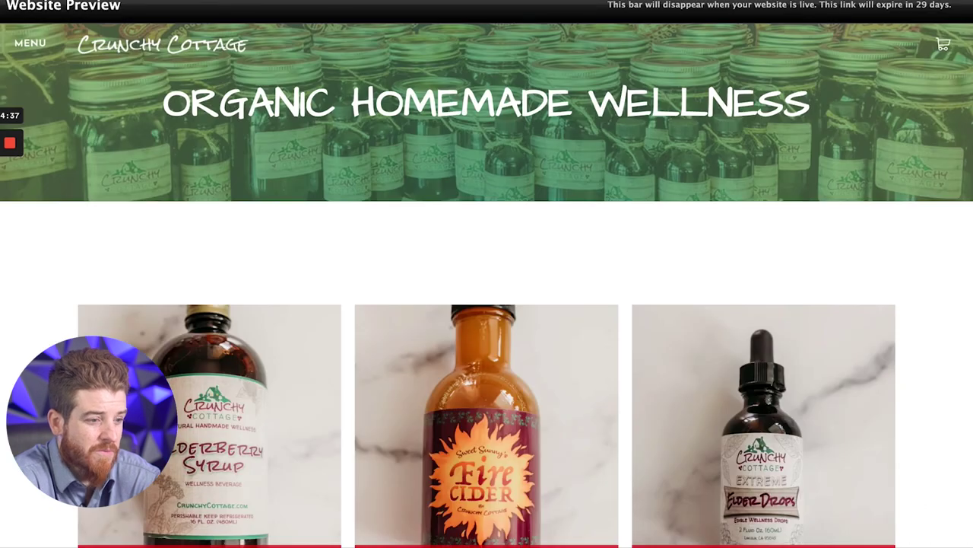
# - View the old site's cart with two Elderberry Syrup items, then go to the WordPress dashboard
pyautogui.hotkey('ctrl', 'Tab')
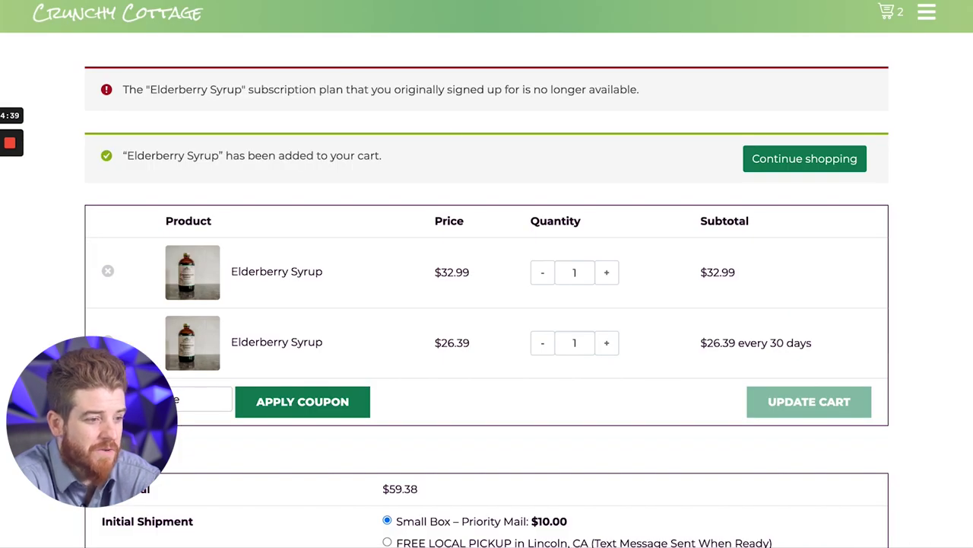
pyautogui.hotkey('ctrl', 'Tab')
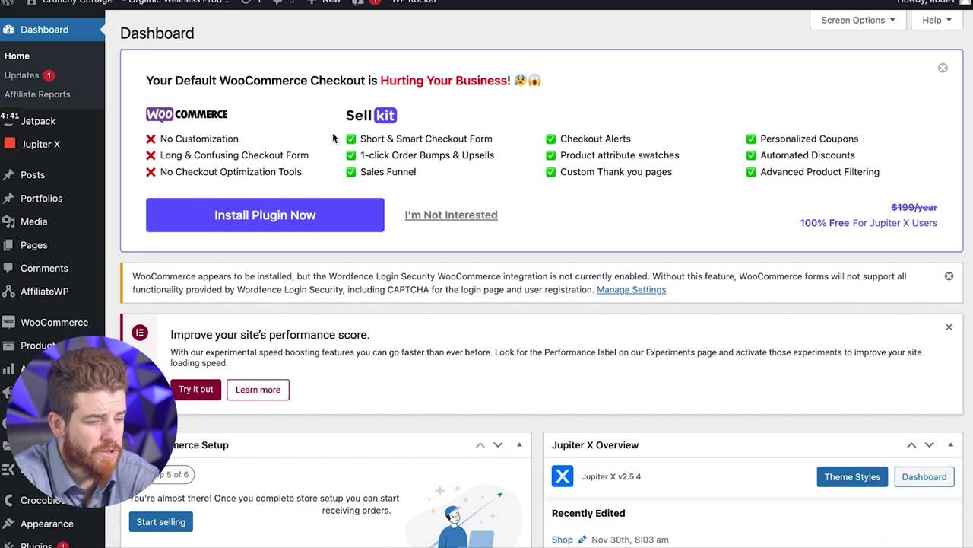
# - Open the About Us page for editing from the WordPress Pages list
pyautogui.click(34, 246)
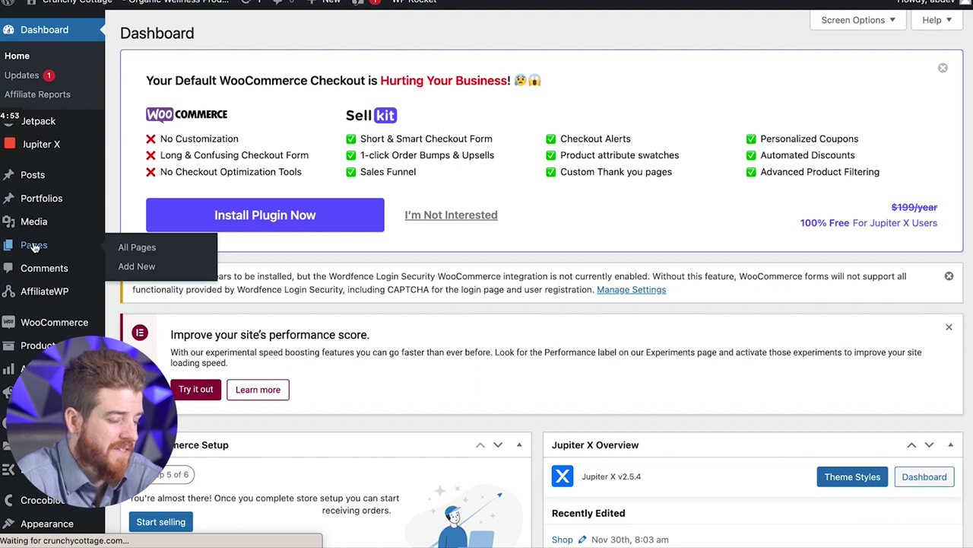
pyautogui.scroll(-5, 261, 391)
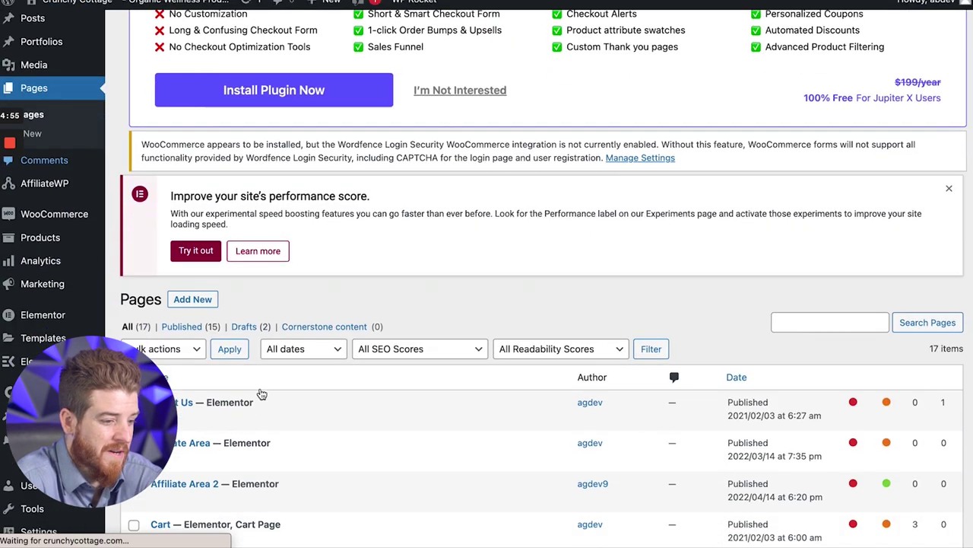
pyautogui.scroll(-2, 261, 392)
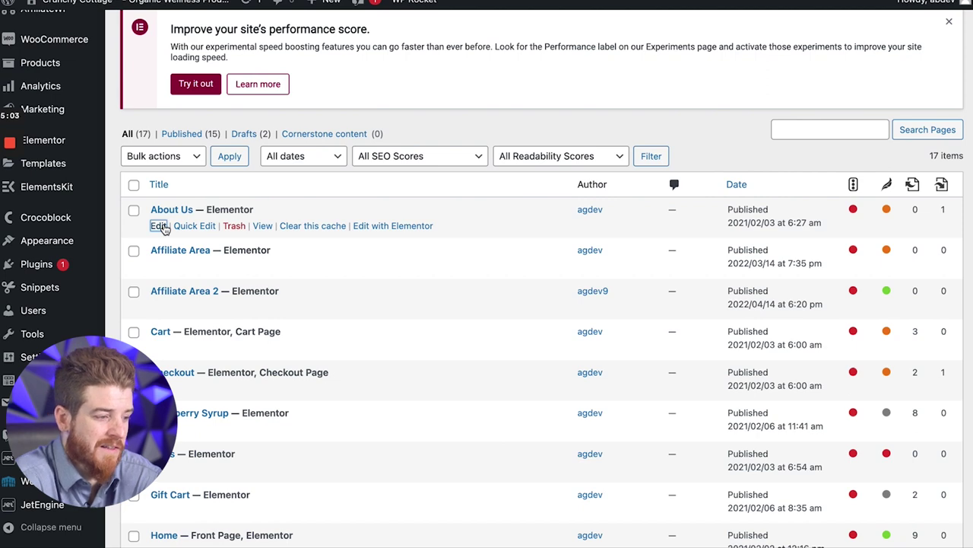
pyautogui.click(160, 227)
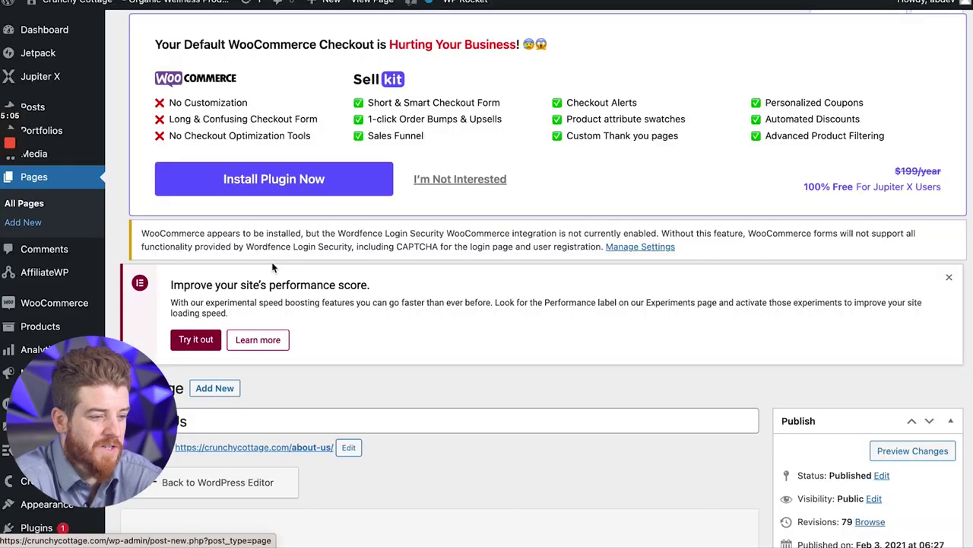
# - Scroll through About Us's Yoast SEO and Post Options panels and back to the top
pyautogui.scroll(-3, 273, 267)
pyautogui.scroll(-5, 272, 261)
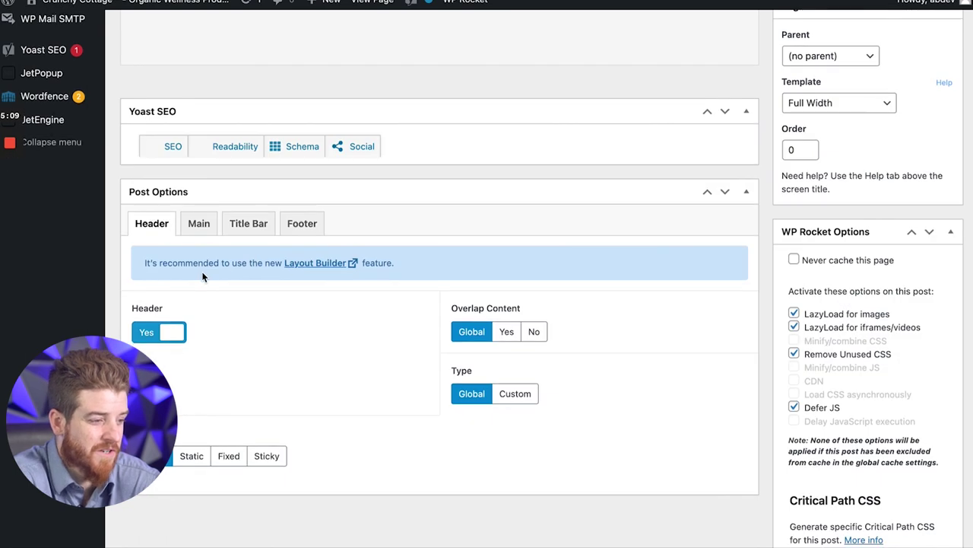
pyautogui.scroll(-4, 202, 276)
pyautogui.scroll(-2, 202, 276)
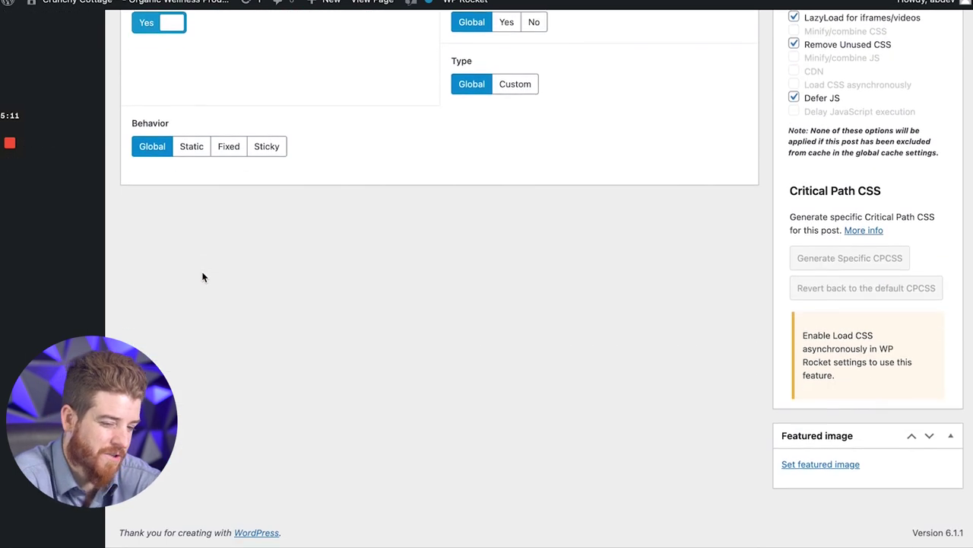
pyautogui.scroll(15, 202, 276)
pyautogui.scroll(-1, 203, 276)
pyautogui.scroll(-6, 203, 276)
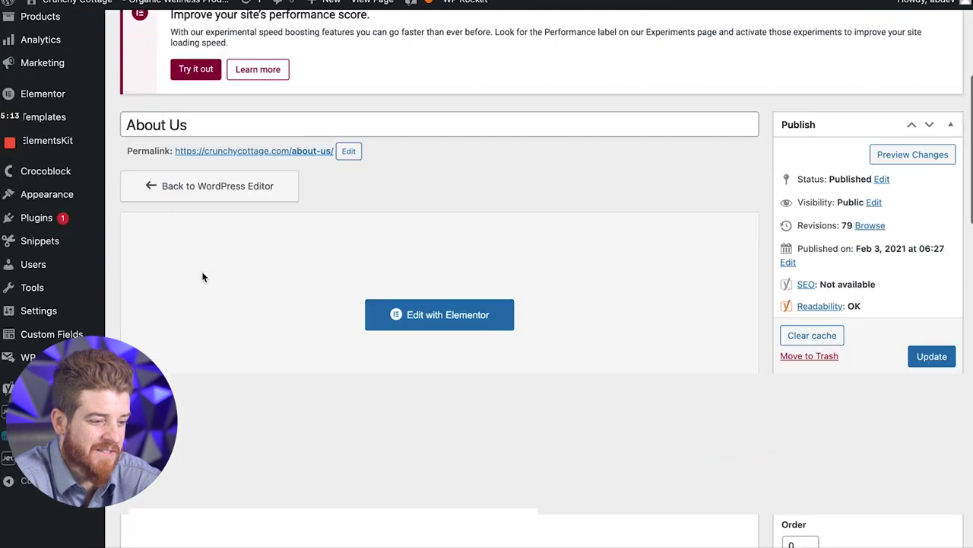
pyautogui.scroll(-3, 203, 276)
pyautogui.scroll(-3, 202, 276)
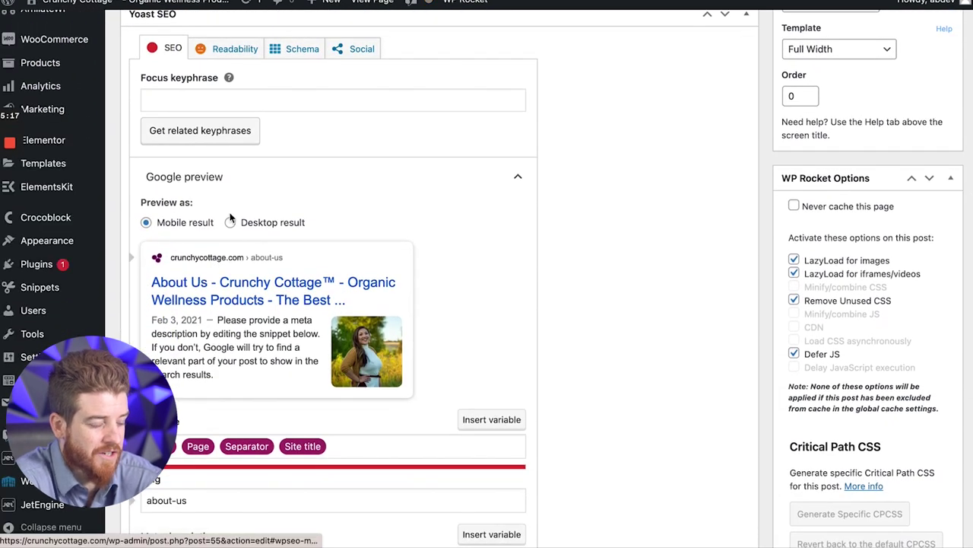
pyautogui.scroll(-6, 284, 231)
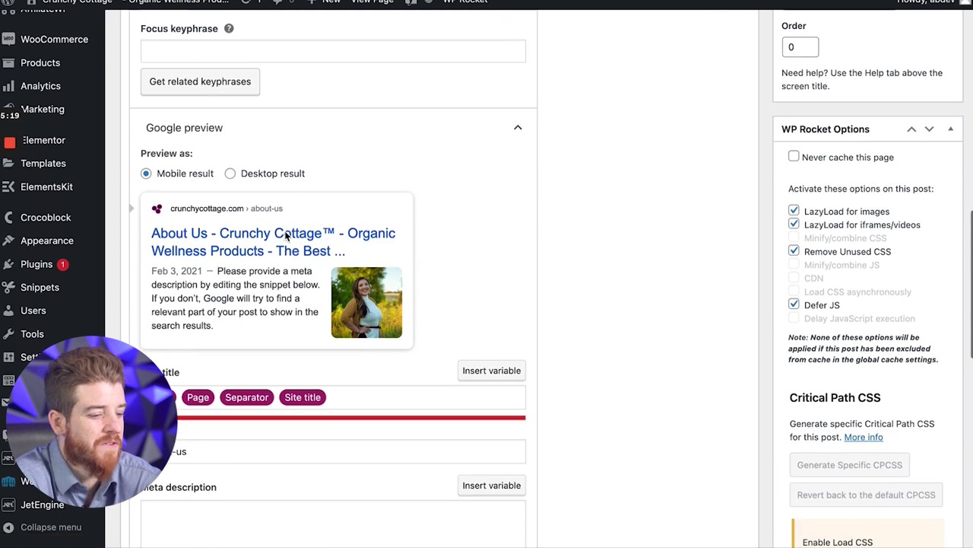
pyautogui.scroll(-6, 284, 231)
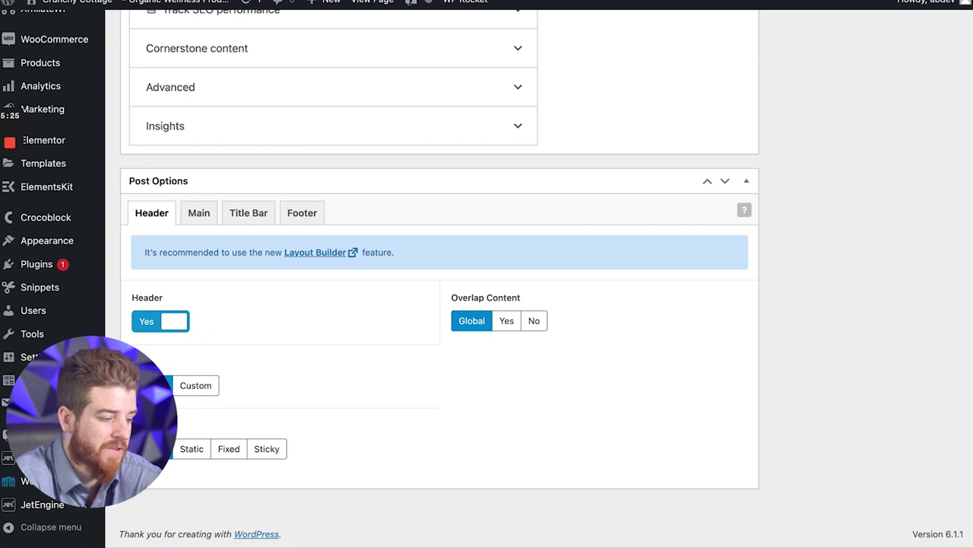
pyautogui.scroll(2, 264, 313)
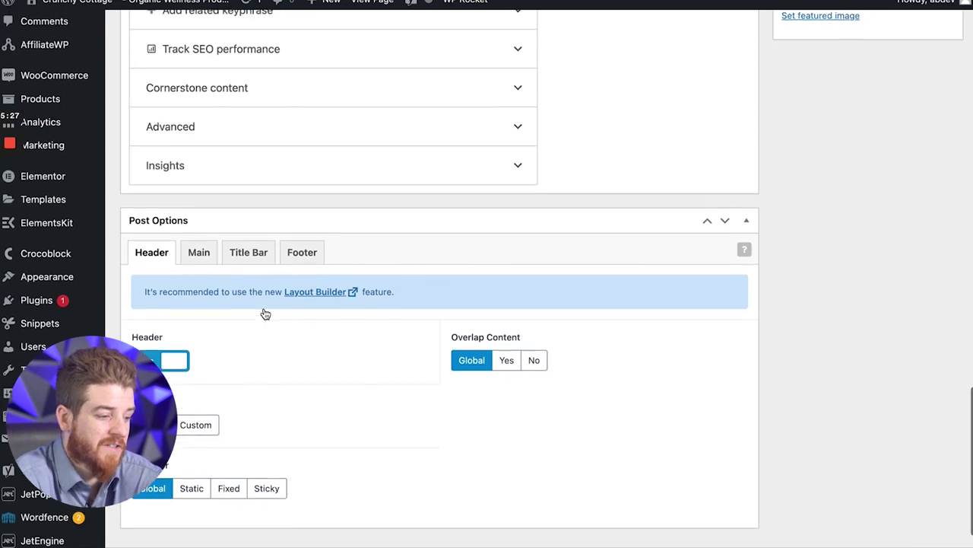
pyautogui.scroll(2, 265, 311)
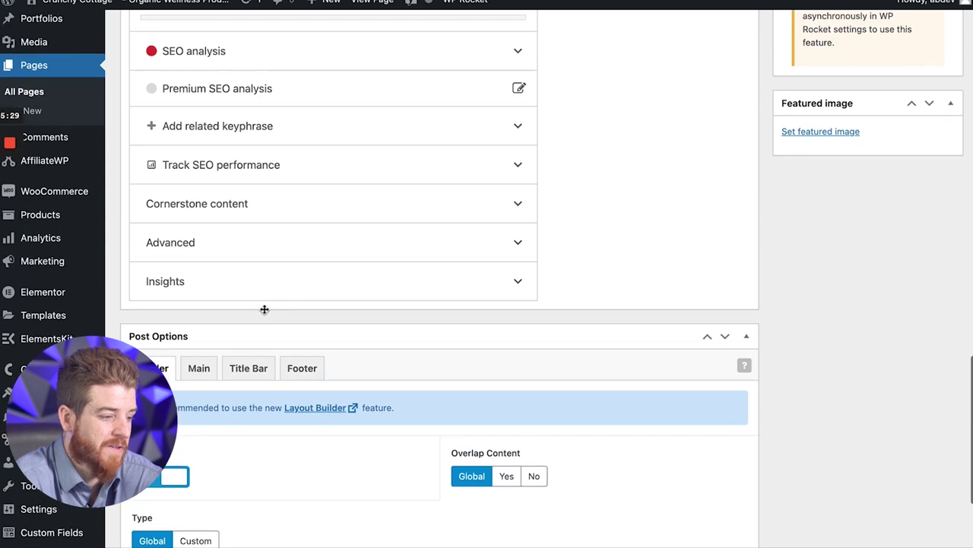
pyautogui.scroll(8, 264, 309)
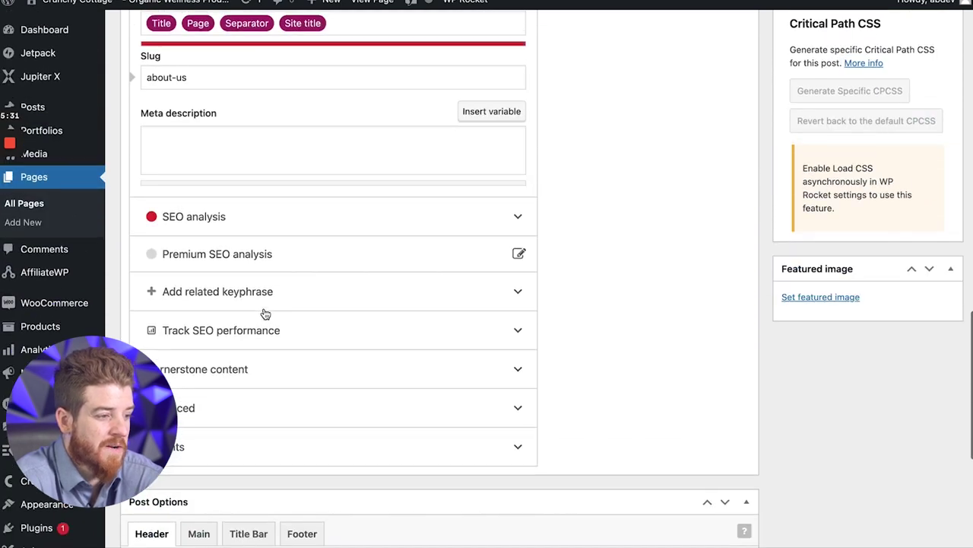
pyautogui.scroll(10, 450, 295)
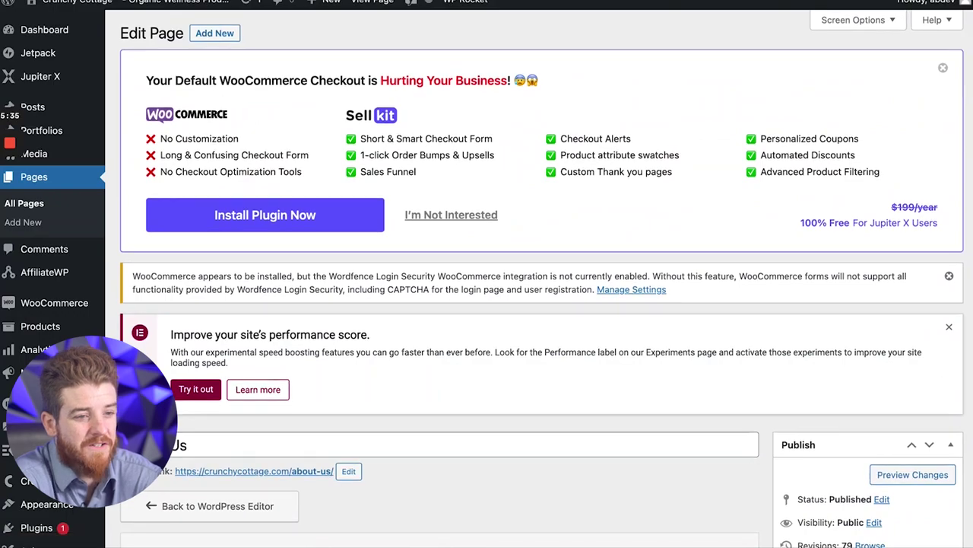
pyautogui.click(711, 1)
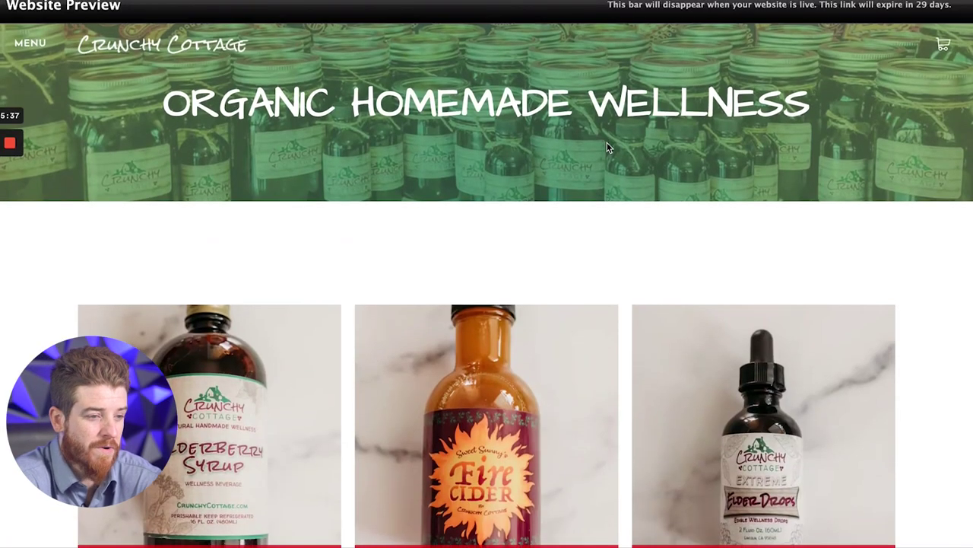
# - Browse the preview's On Sale grid down to the honey products and back, then return to WordPress
pyautogui.scroll(-3, 607, 147)
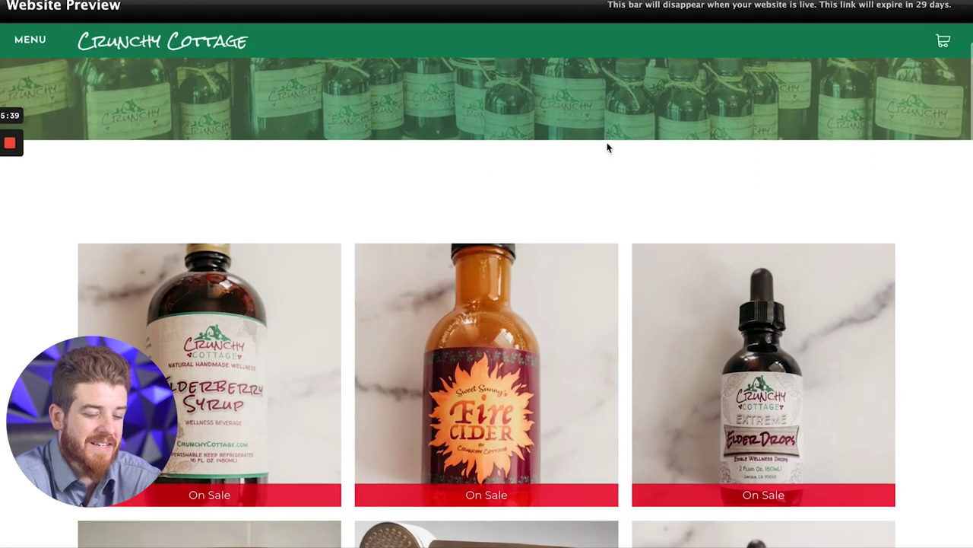
pyautogui.scroll(-2, 607, 147)
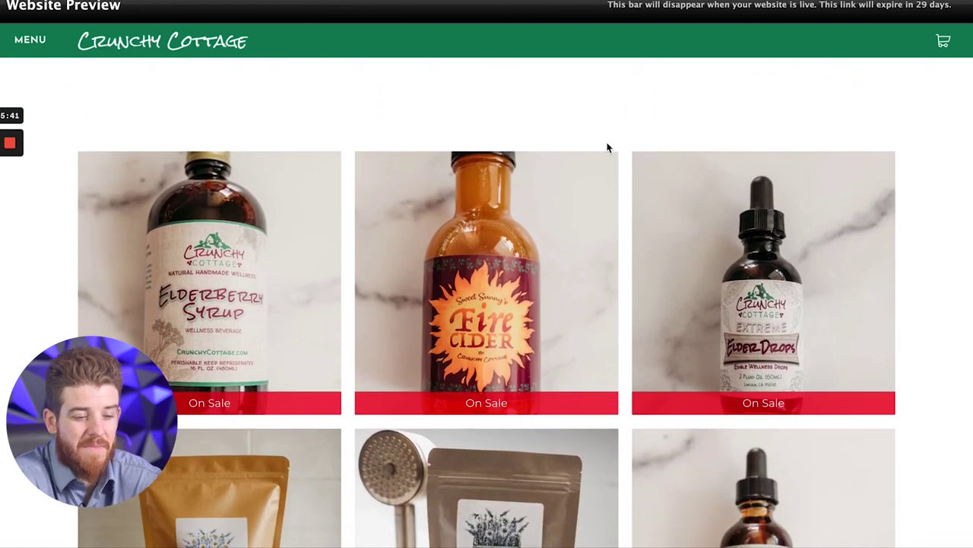
pyautogui.scroll(-2, 607, 147)
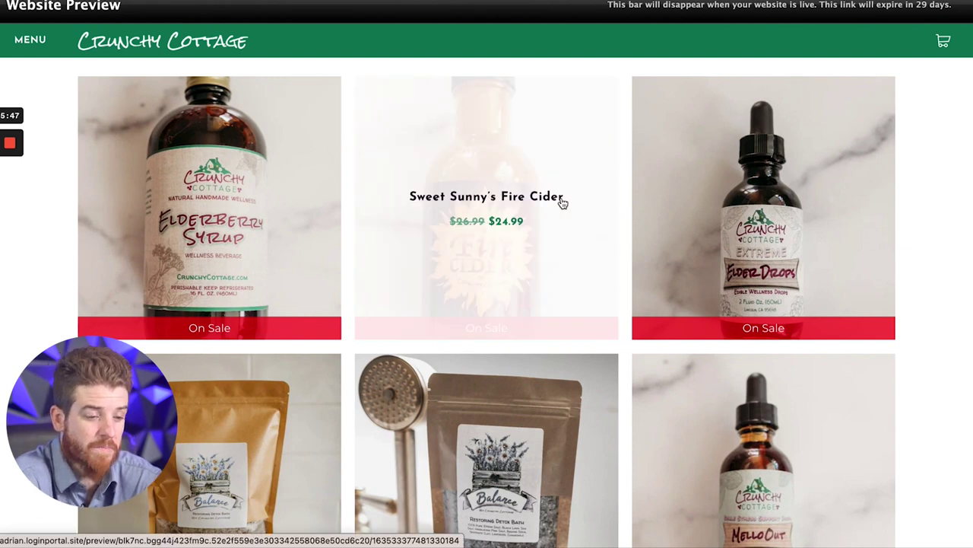
pyautogui.scroll(-4, 563, 201)
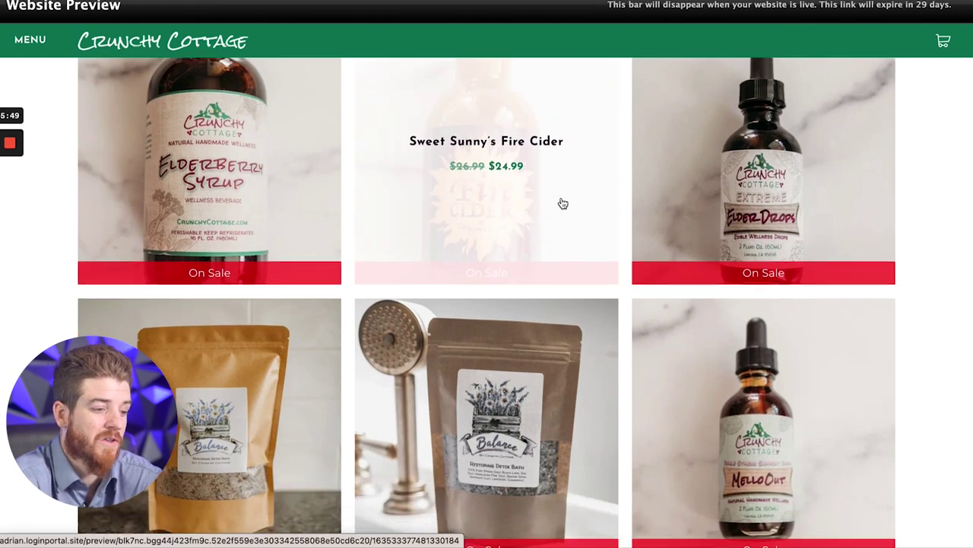
pyautogui.scroll(-9, 563, 203)
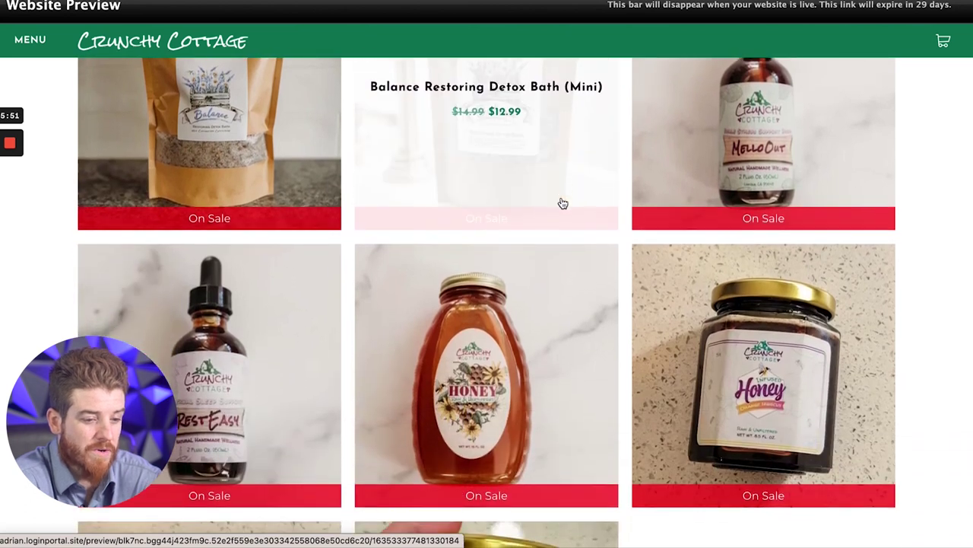
pyautogui.scroll(-8, 563, 203)
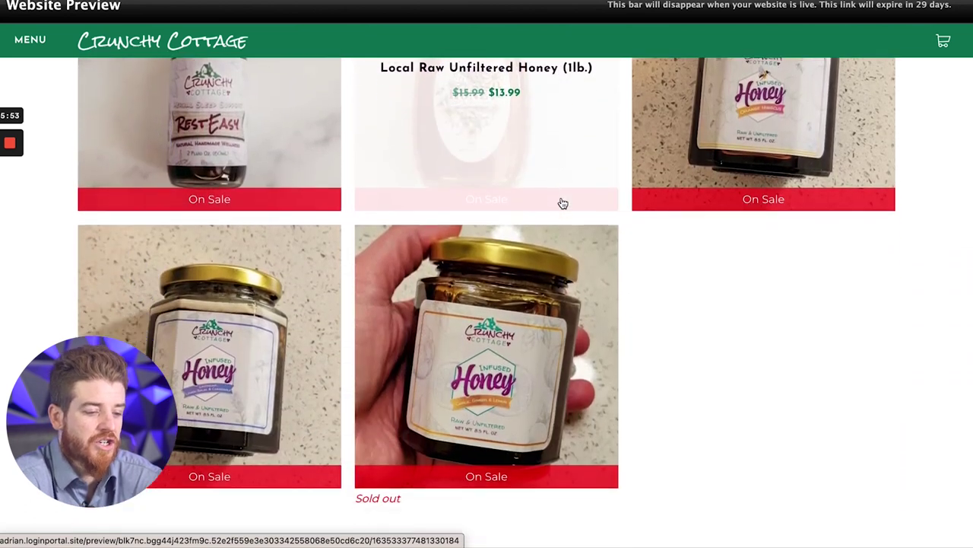
pyautogui.scroll(18, 563, 203)
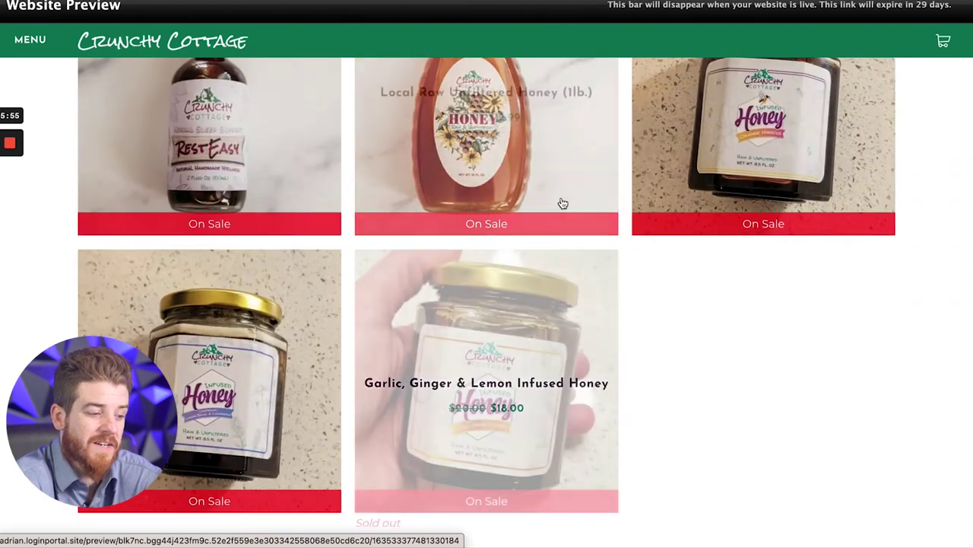
pyautogui.scroll(9, 562, 203)
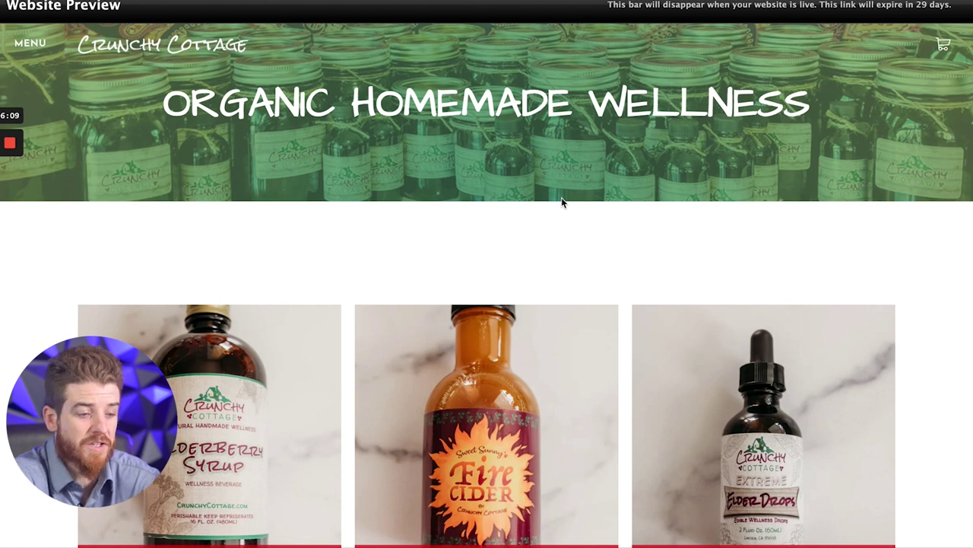
pyautogui.scroll(-1, 561, 199)
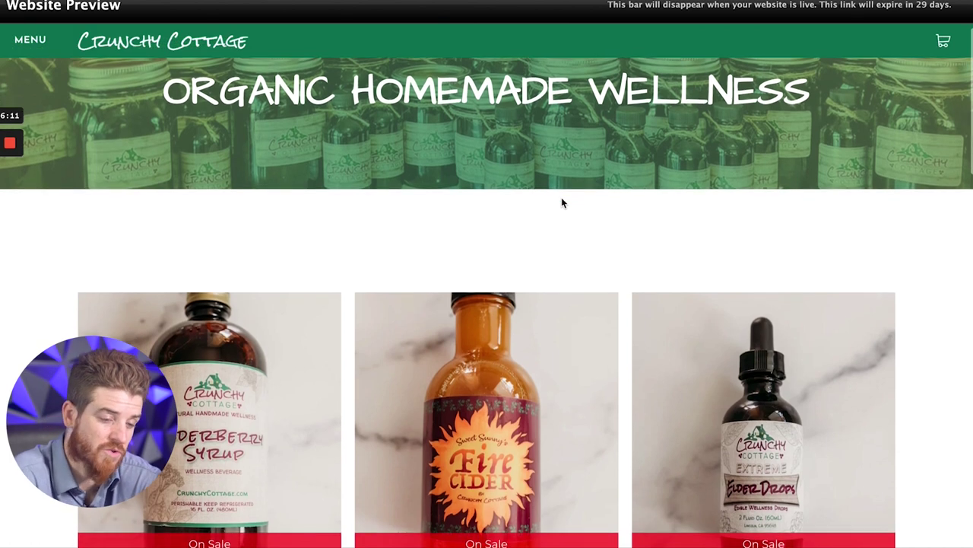
pyautogui.scroll(1, 561, 200)
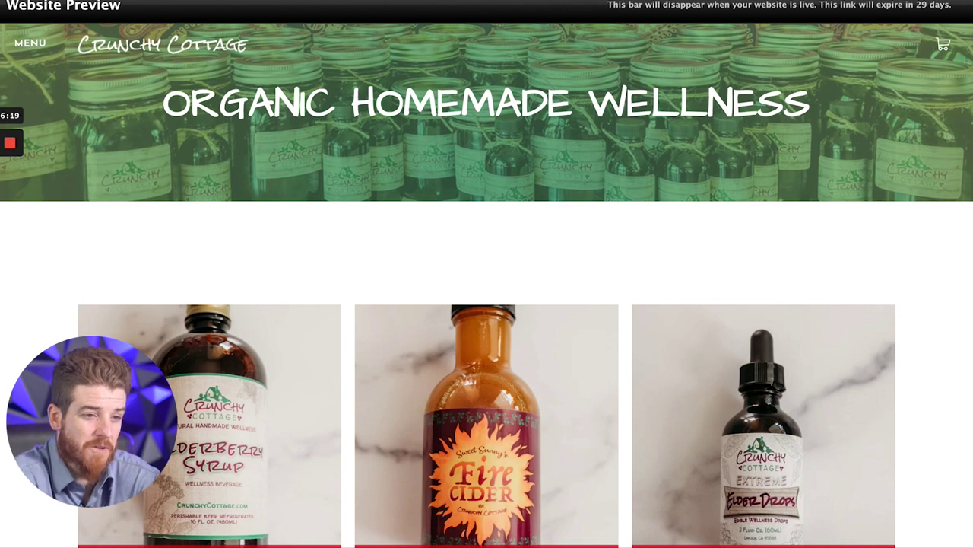
pyautogui.press('super+w')
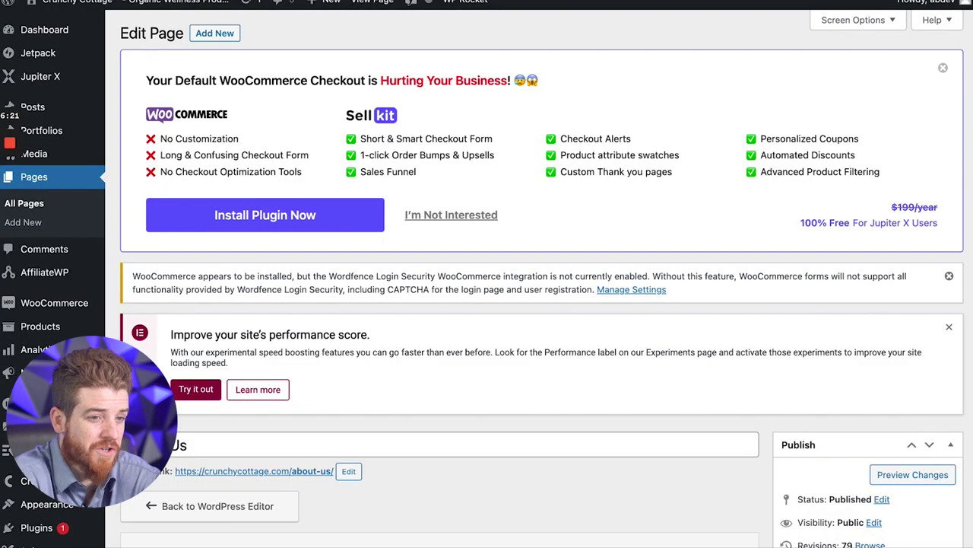
# - Review the old cart's two Elderberry Syrup items and Cart totals, then return to the Weebly editor
pyautogui.hotkey('ctrl', 'Tab')
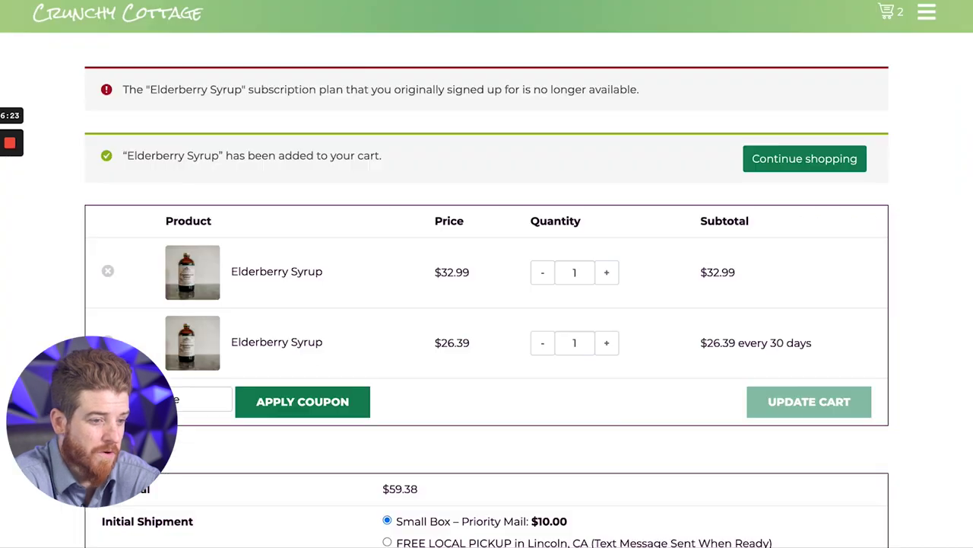
pyautogui.scroll(-5, 547, 183)
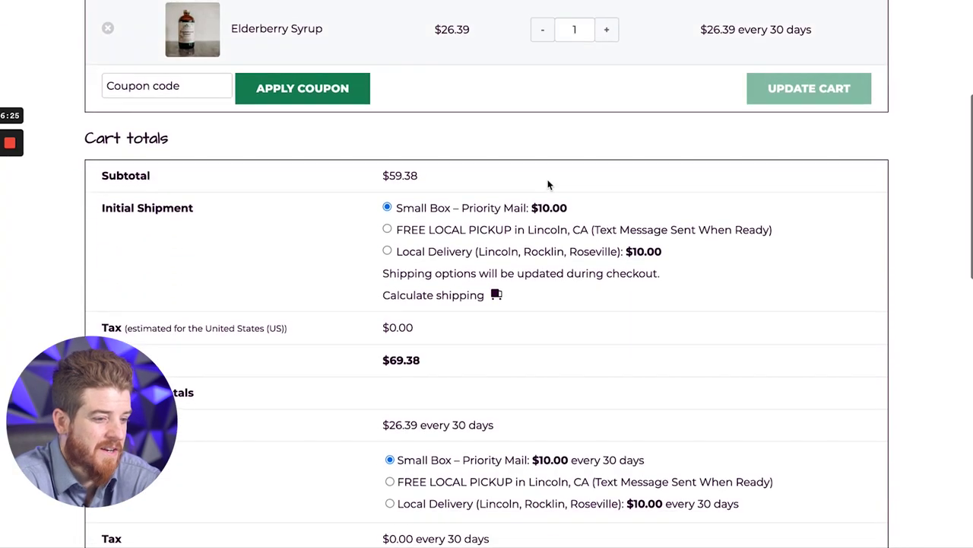
pyautogui.scroll(-8, 482, 348)
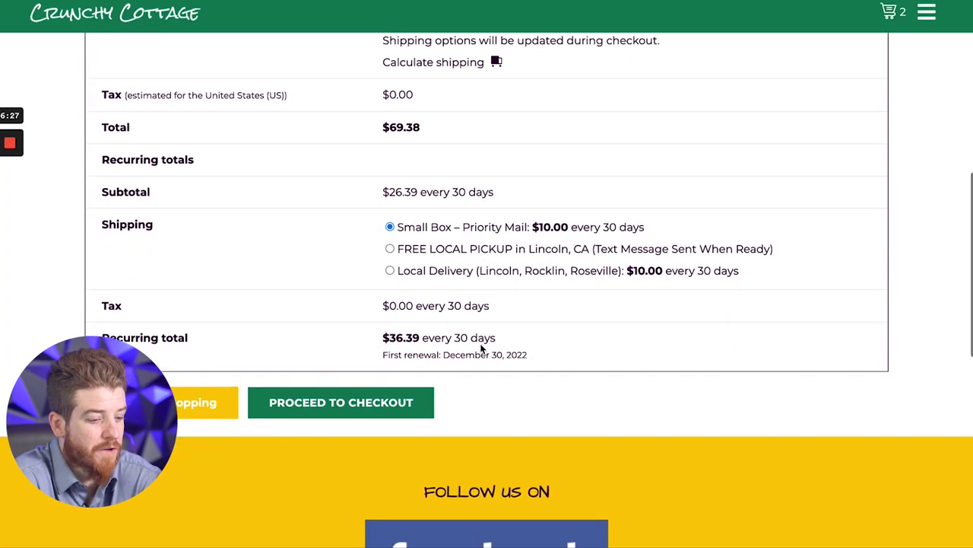
pyautogui.scroll(-3, 481, 349)
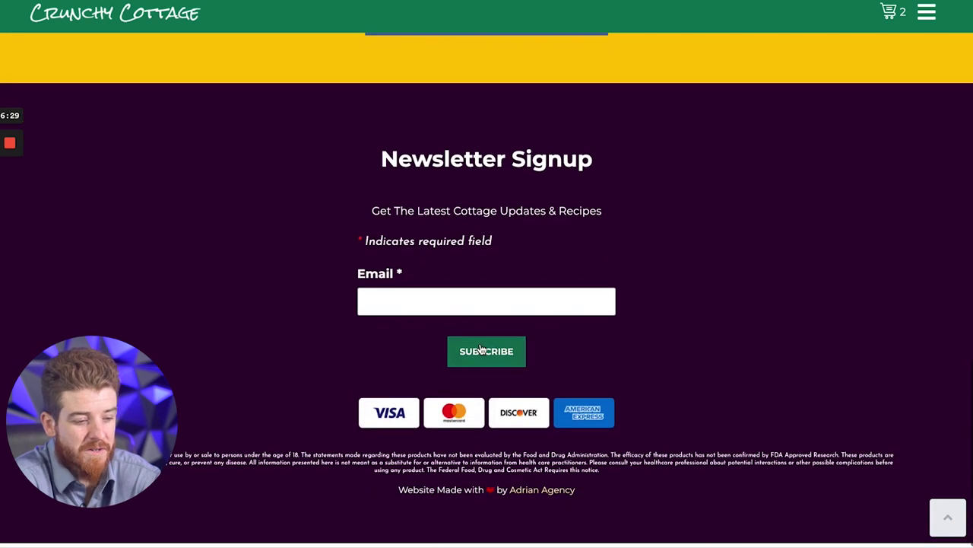
pyautogui.scroll(15, 482, 349)
pyautogui.scroll(1, 482, 349)
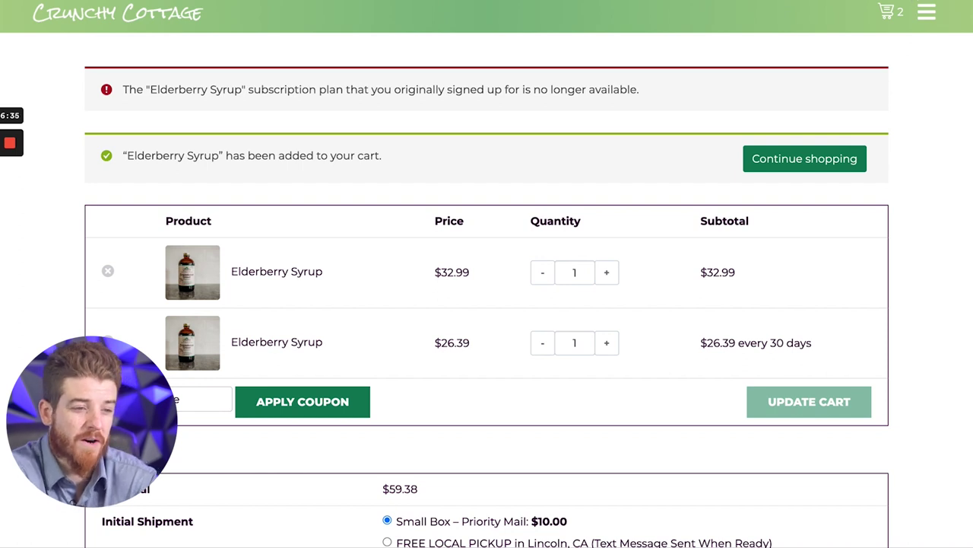
pyautogui.hotkey('ctrl', 'Tab')
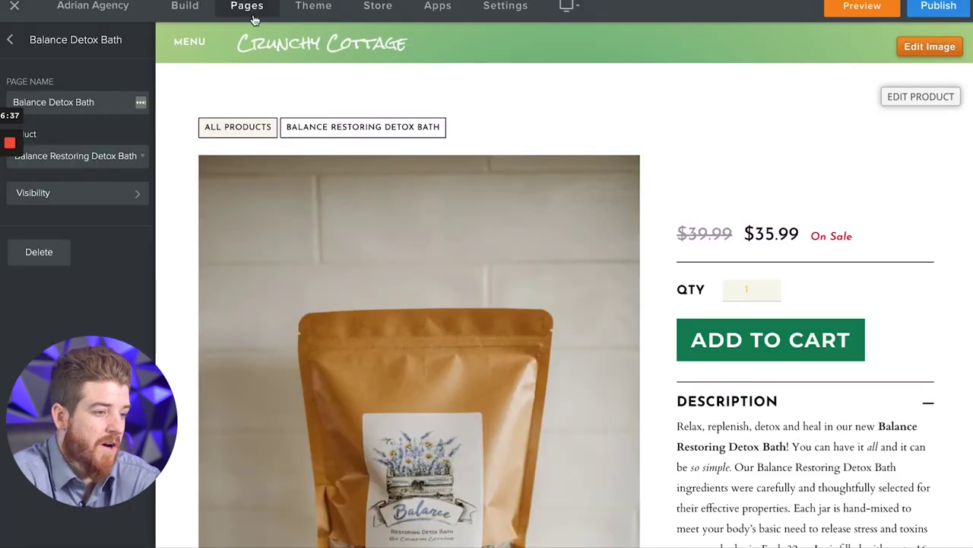
# - Show the store's 30-day overview and highlight the 286 orders beside $18,066.65 sales and 6712 visits
pyautogui.click(376, 7)
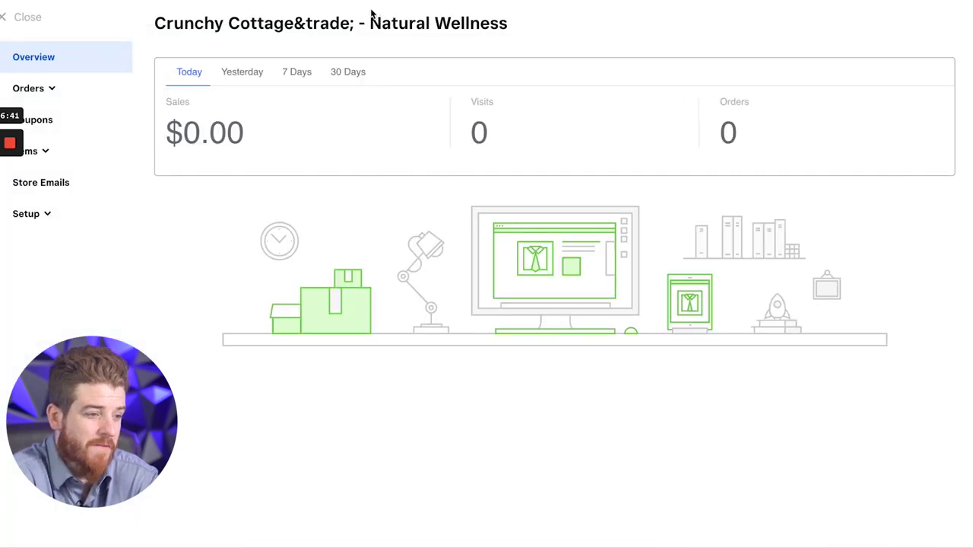
pyautogui.click(343, 76)
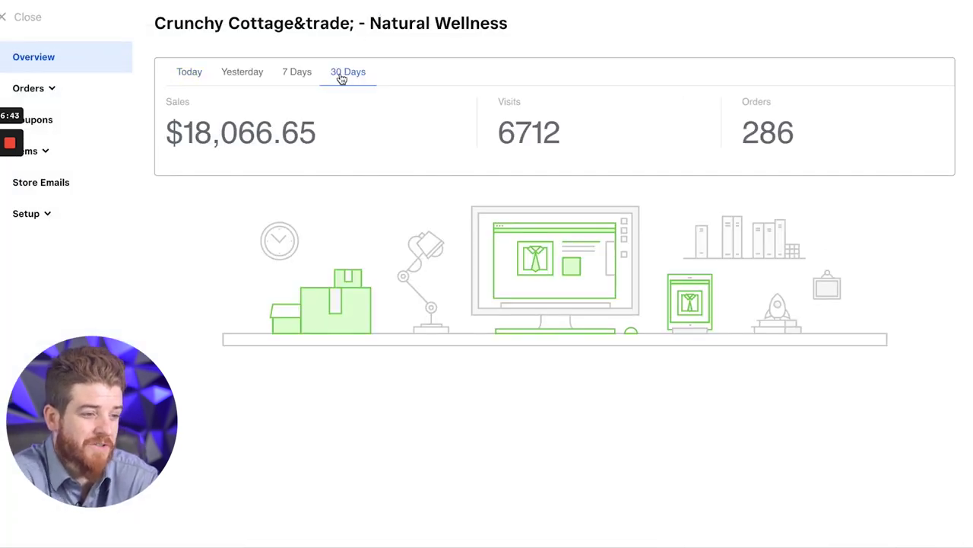
pyautogui.moveTo(736, 135); pyautogui.dragTo(845, 144)
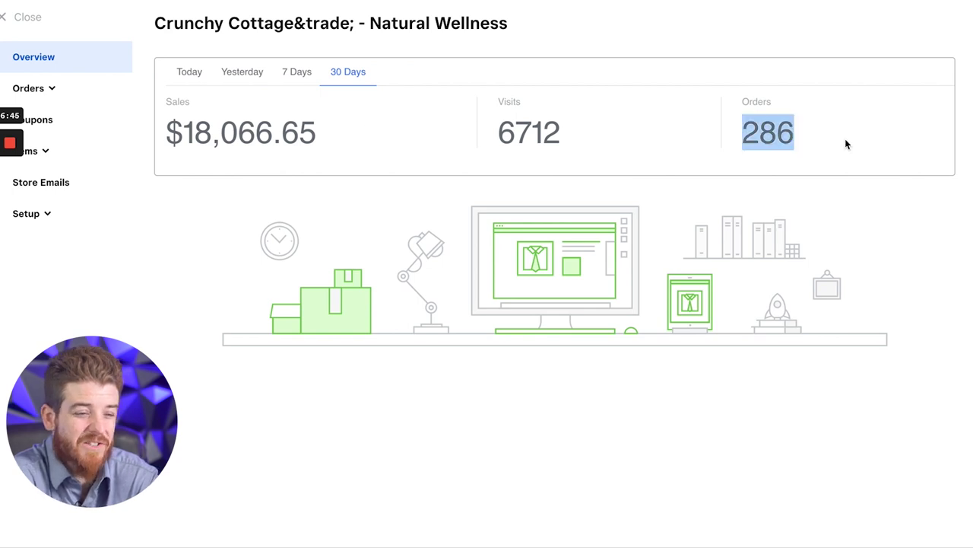
pyautogui.click(845, 144)
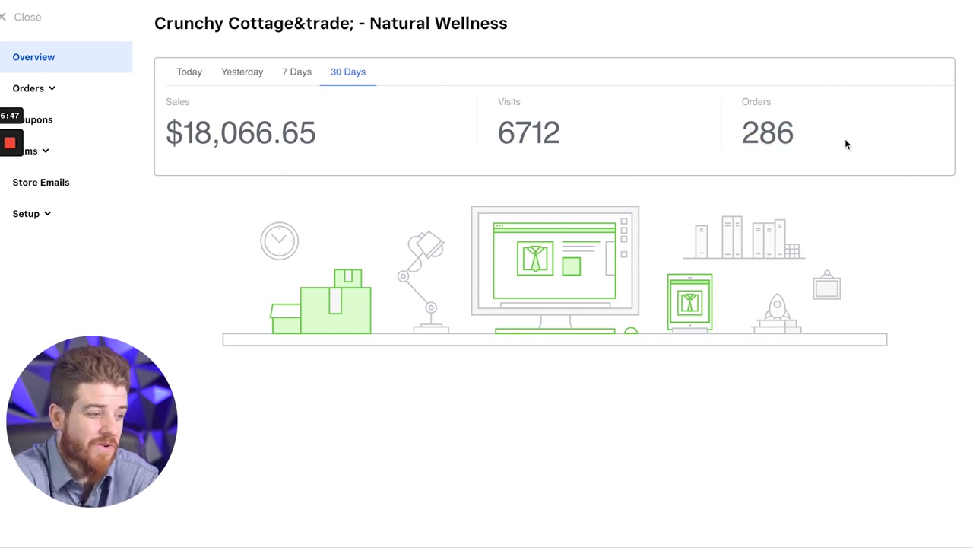